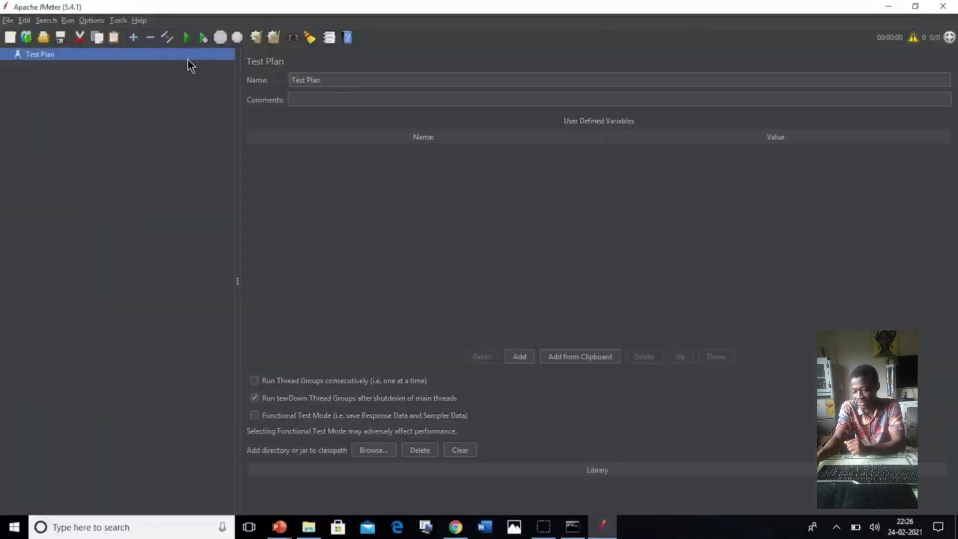
Add a Thread Group to the Test Plan
{"action": "right_click", "coordinate": [188, 59]}
{"action": "mouse_move", "coordinate": [202, 67]}
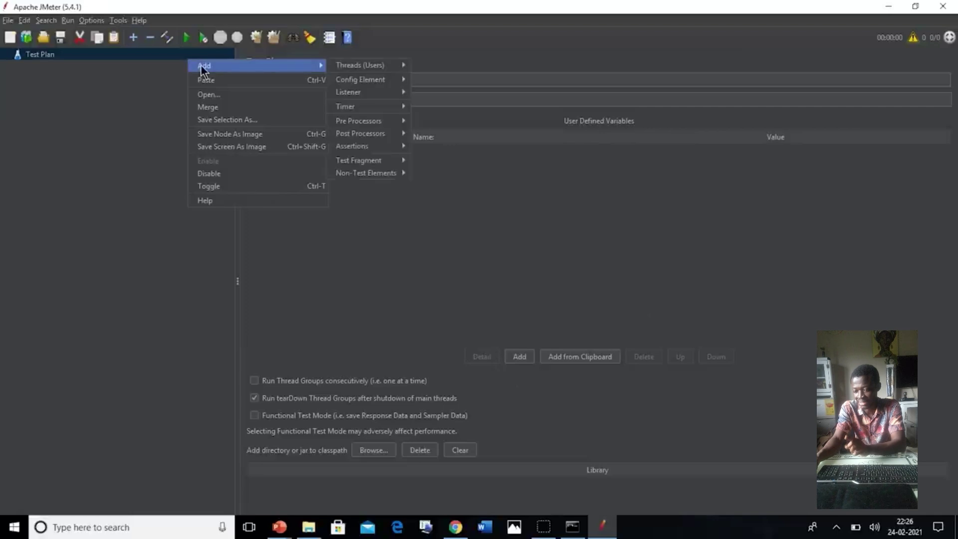
{"action": "mouse_move", "coordinate": [349, 70]}
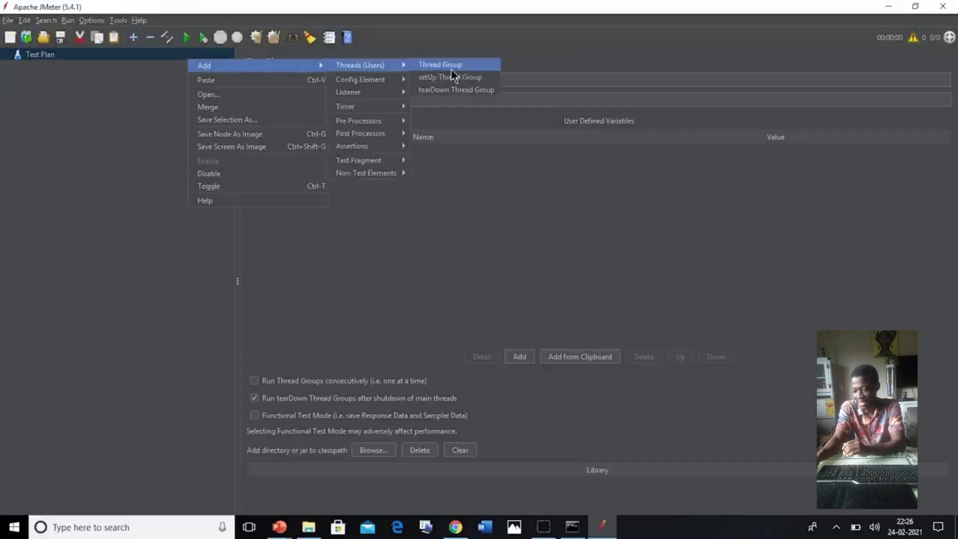
{"action": "left_click", "coordinate": [451, 69]}
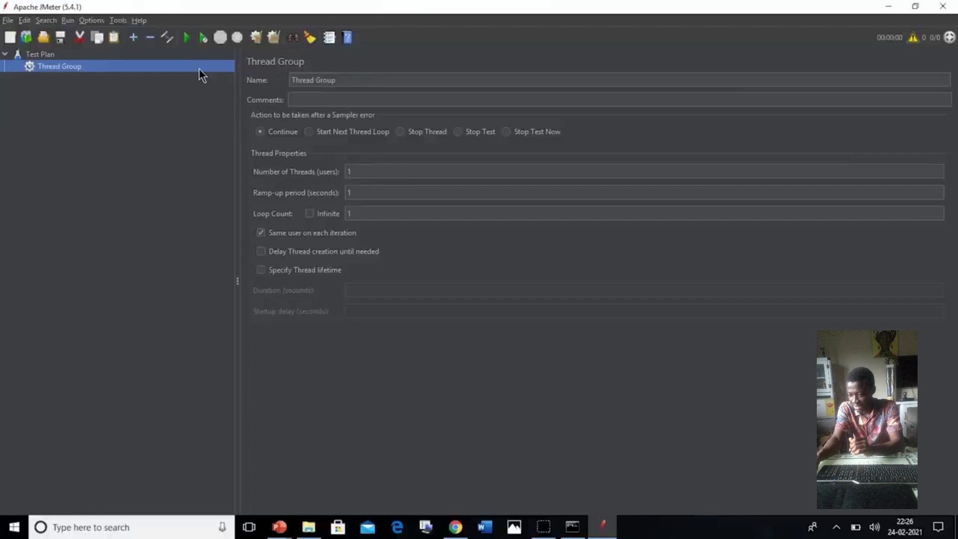
Add an HTTP Request sampler to the Thread Group
{"action": "right_click", "coordinate": [199, 70]}
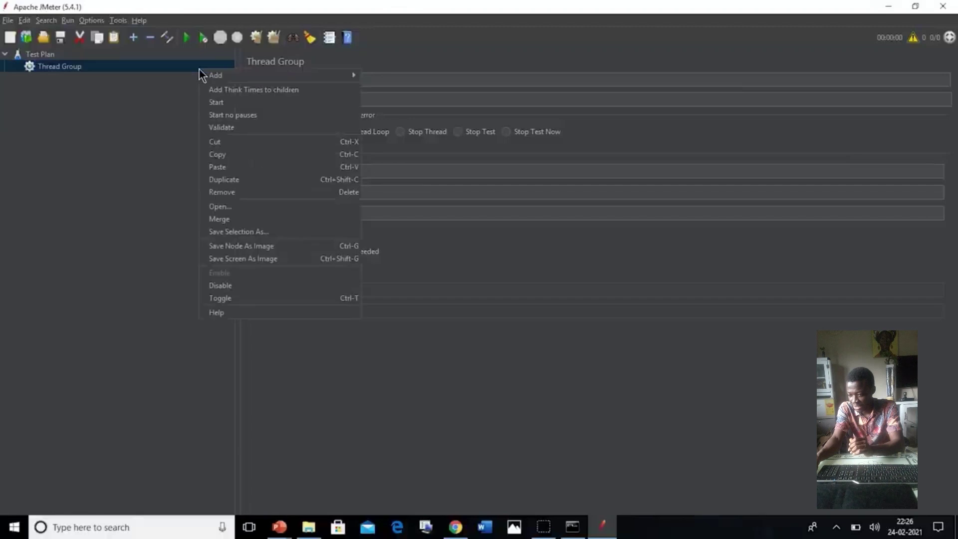
{"action": "mouse_move", "coordinate": [223, 80]}
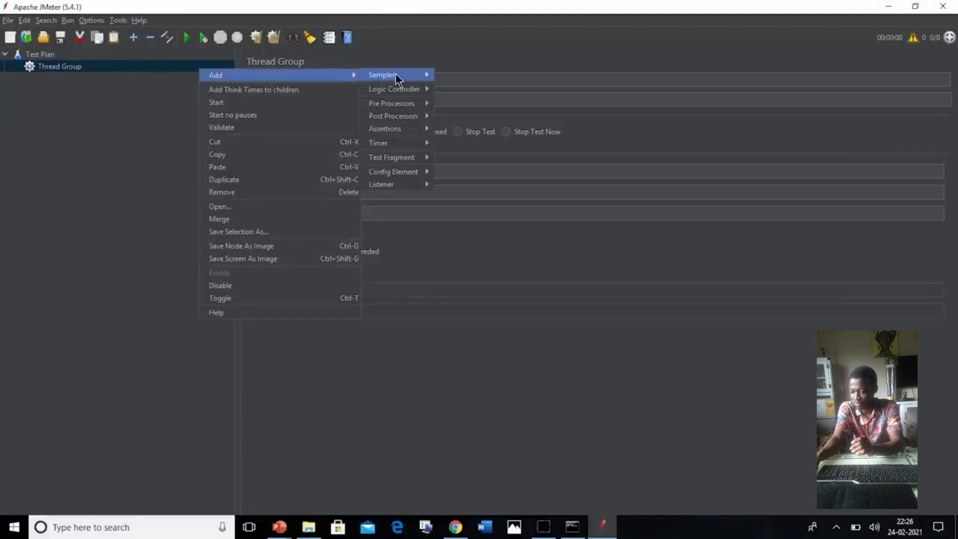
{"action": "mouse_move", "coordinate": [400, 74]}
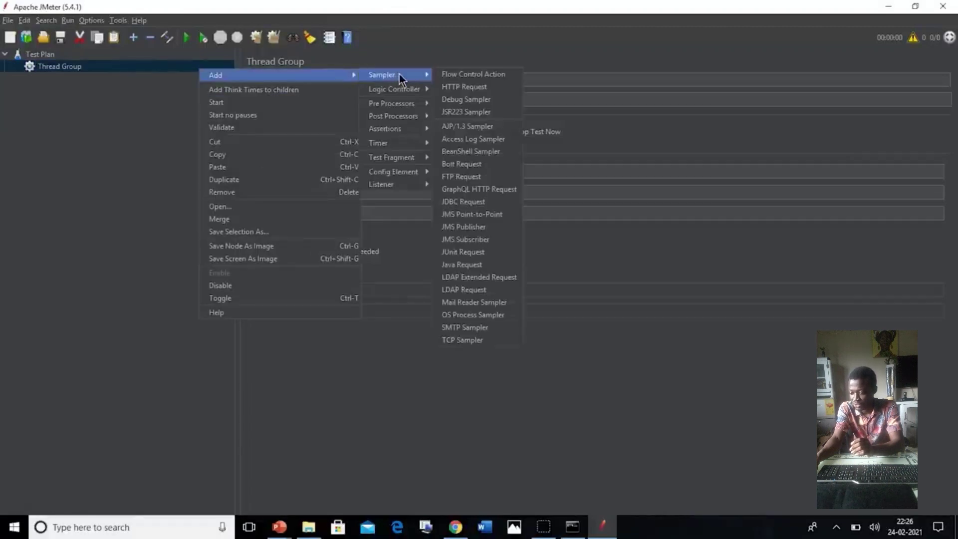
{"action": "left_click", "coordinate": [459, 88]}
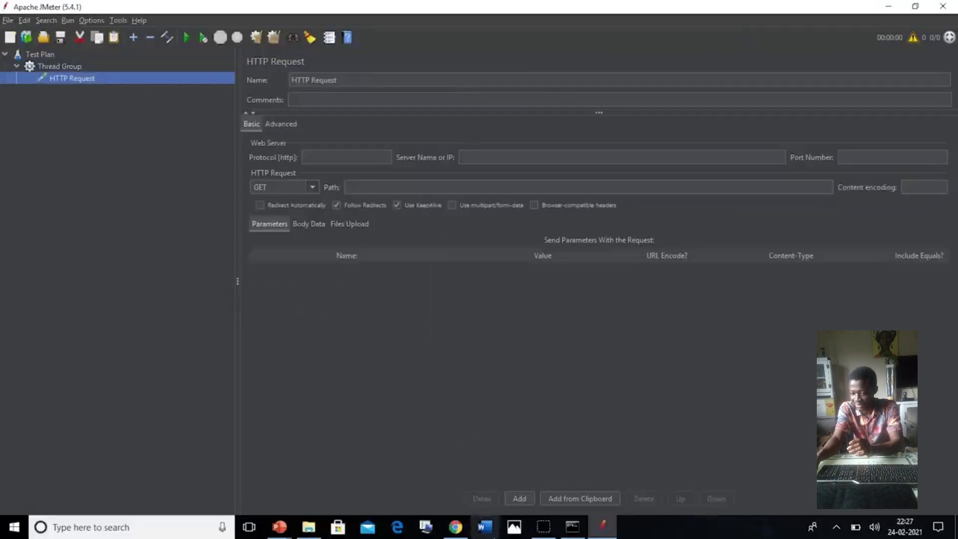
Switch to Chrome, copy the address of the open Simplilearn home page, and minimize the browser
{"action": "left_click", "coordinate": [455, 527]}
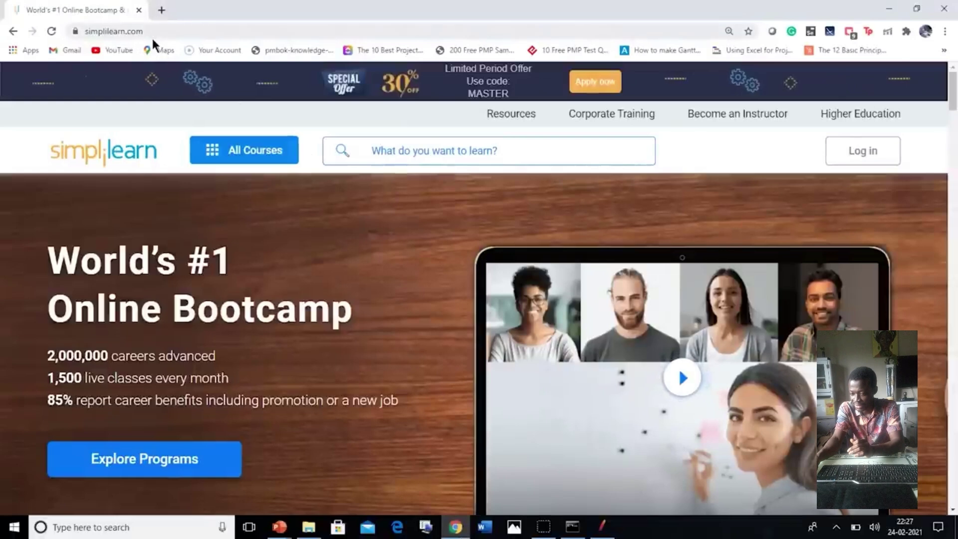
{"action": "left_click", "coordinate": [156, 36]}
{"action": "left_click", "coordinate": [157, 36]}
{"action": "key", "text": "ctrl+c"}
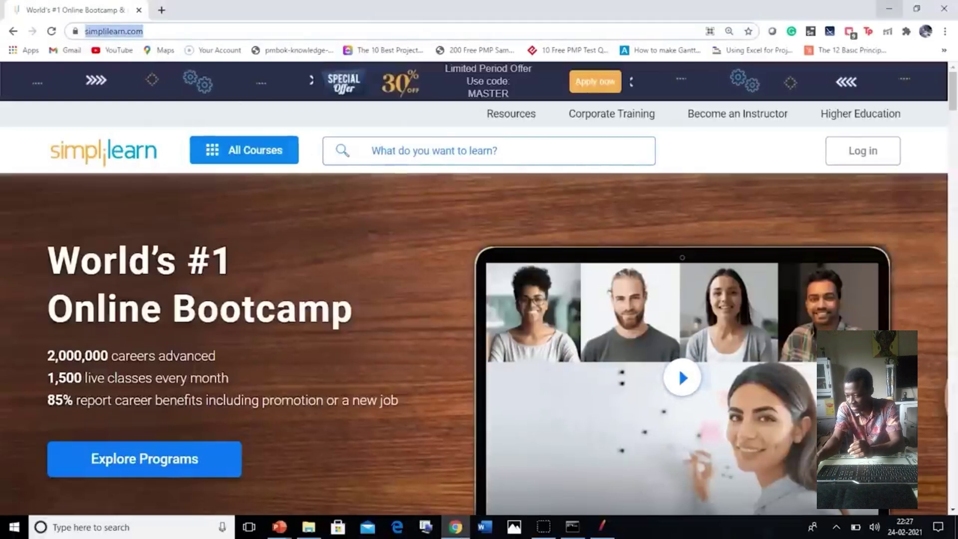
{"action": "left_click", "coordinate": [889, 9]}
{"action": "left_click", "coordinate": [488, 157]}
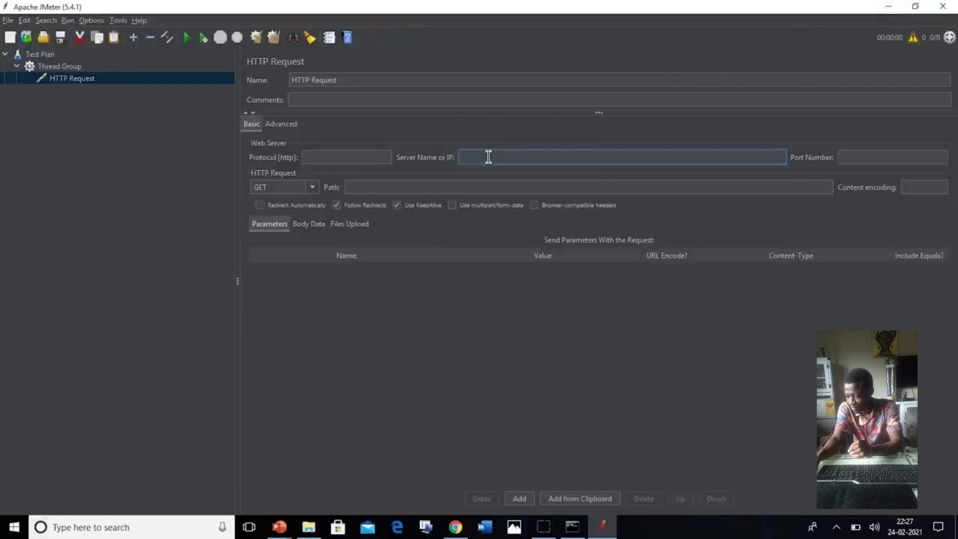
{"action": "key", "text": "ctrl+v"}
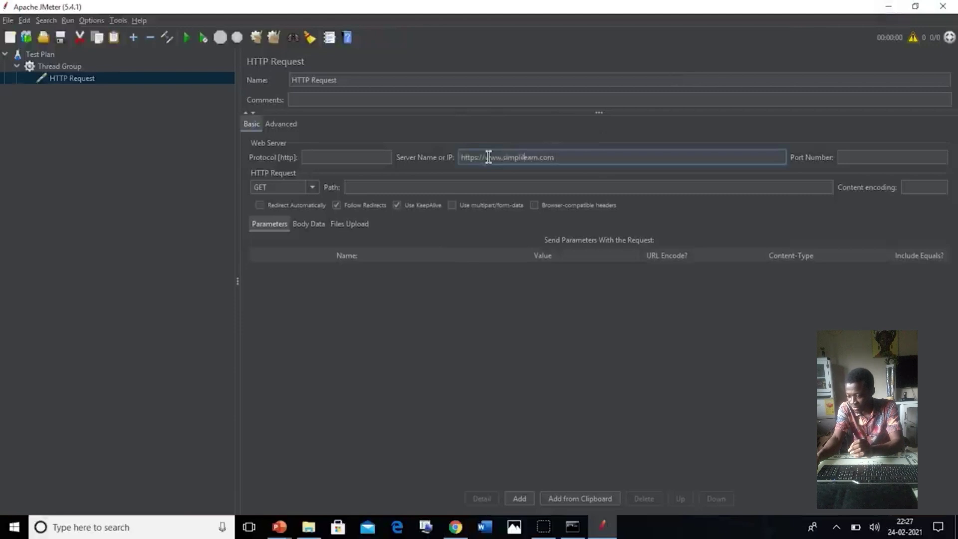
{"action": "key", "text": "BackSpace"}
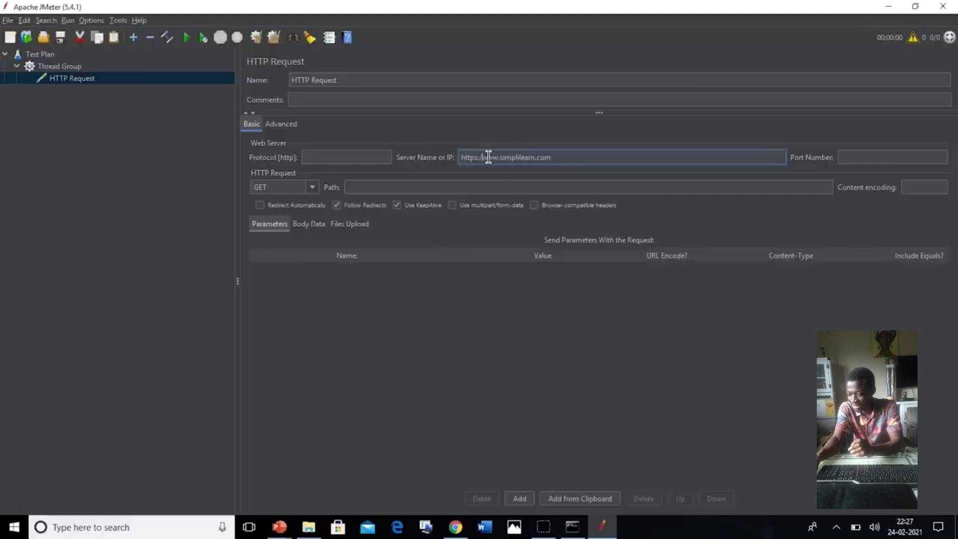
{"action": "key", "text": "BackSpace"}
{"action": "key", "text": "BackSpace"}
{"action": "key", "text": "BackSpace"}
{"action": "key", "text": "BackSpace"}
{"action": "key", "text": "BackSpace"}
{"action": "key", "text": "BackSpace"}
{"action": "key", "text": "BackSpace"}
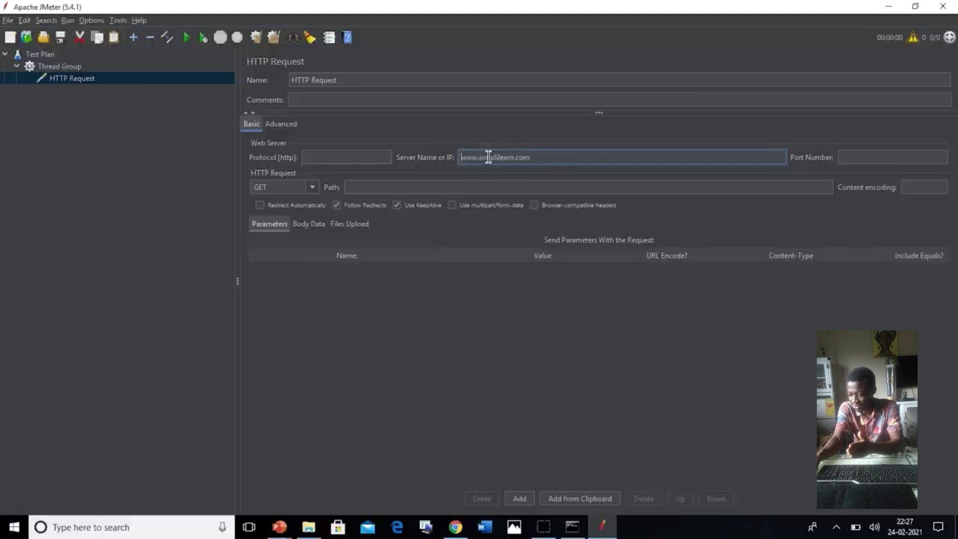
Set the request's path to / and name the request Simpli
{"action": "key", "text": "Tab"}
{"action": "key", "text": "Tab"}
{"action": "key", "text": "Tab"}
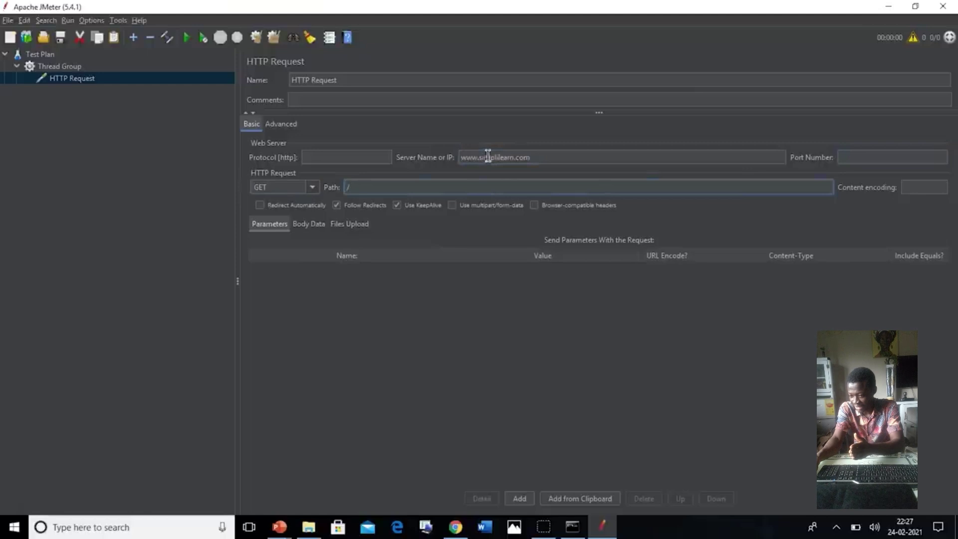
{"action": "left_click", "coordinate": [477, 81]}
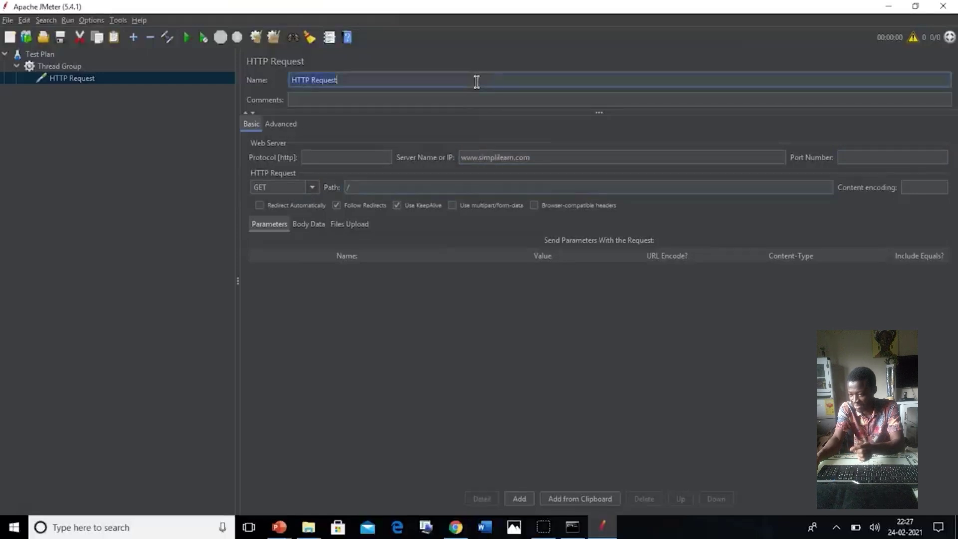
{"action": "type", "text": "Simpli"}
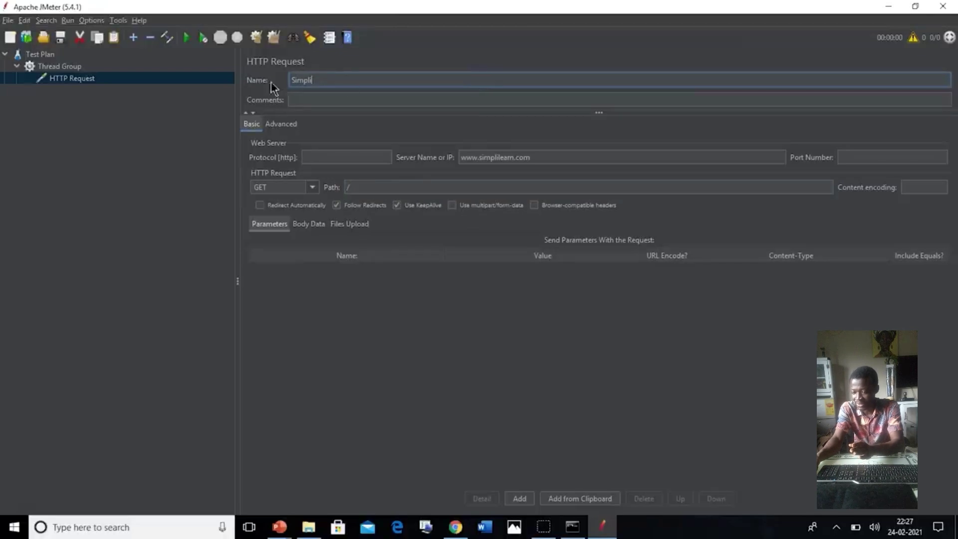
{"action": "left_click", "coordinate": [106, 91]}
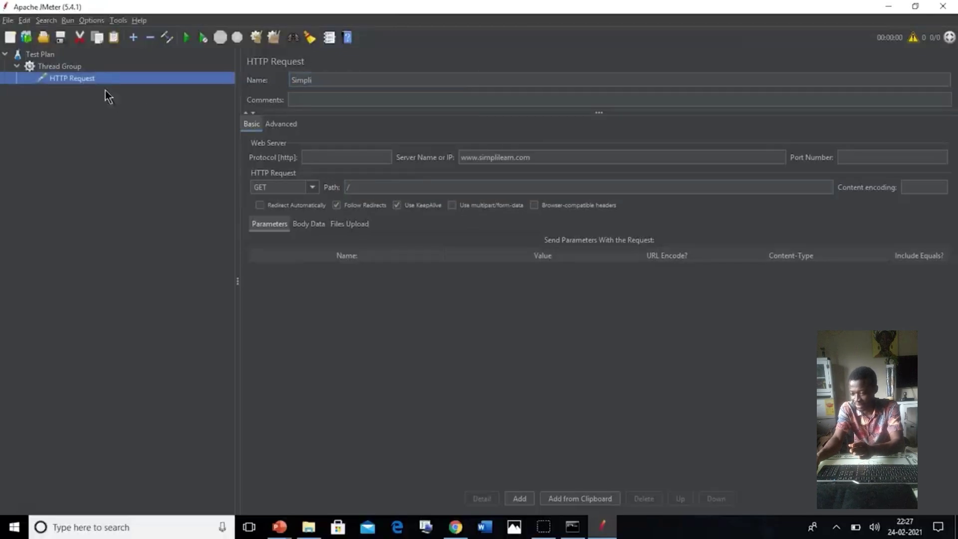
Add a second HTTP Request sampler to the Thread Group below Simpli
{"action": "right_click", "coordinate": [74, 66]}
{"action": "mouse_move", "coordinate": [192, 75]}
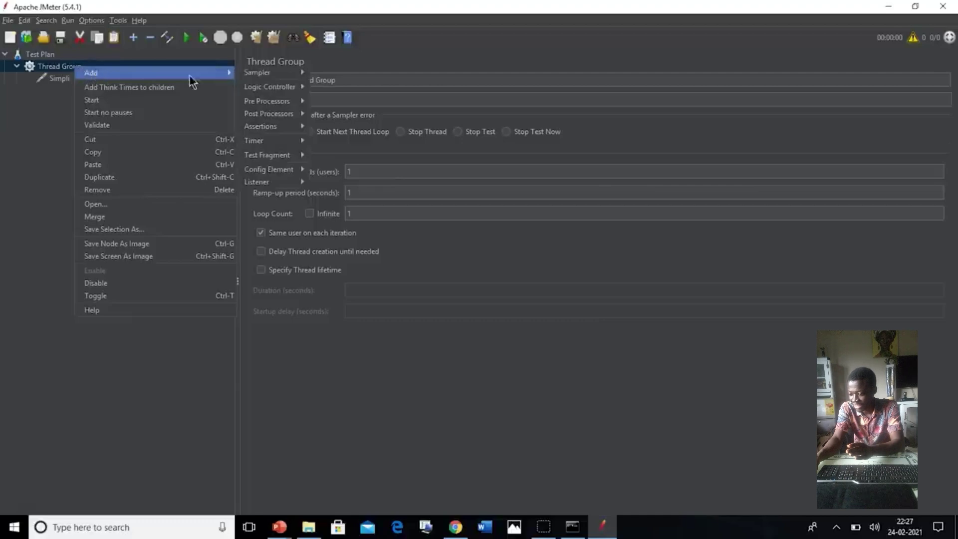
{"action": "mouse_move", "coordinate": [275, 75]}
{"action": "left_click", "coordinate": [364, 83]}
Switch to Chrome, open the Simplilearn Resources page, and copy its full address
{"action": "key", "text": "alt+Tab"}
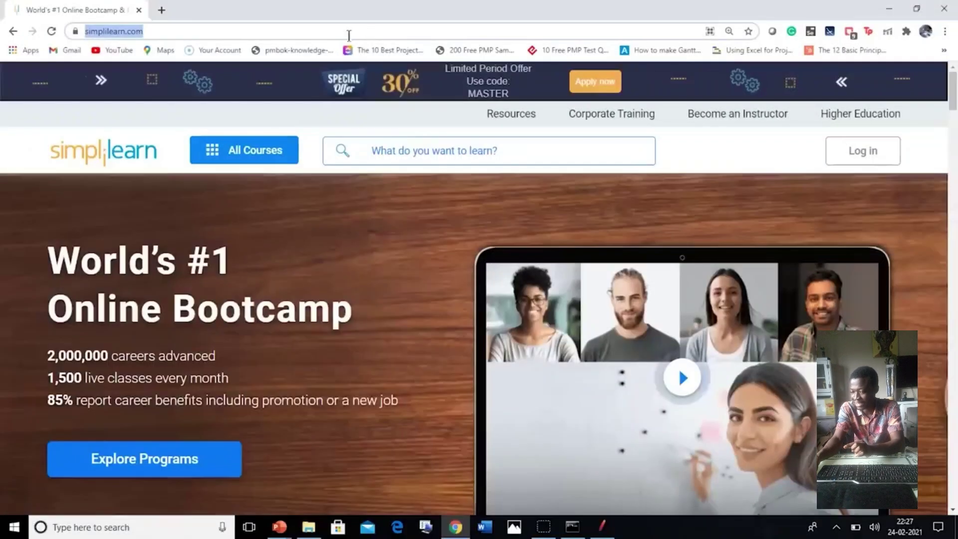
{"action": "left_click", "coordinate": [525, 114]}
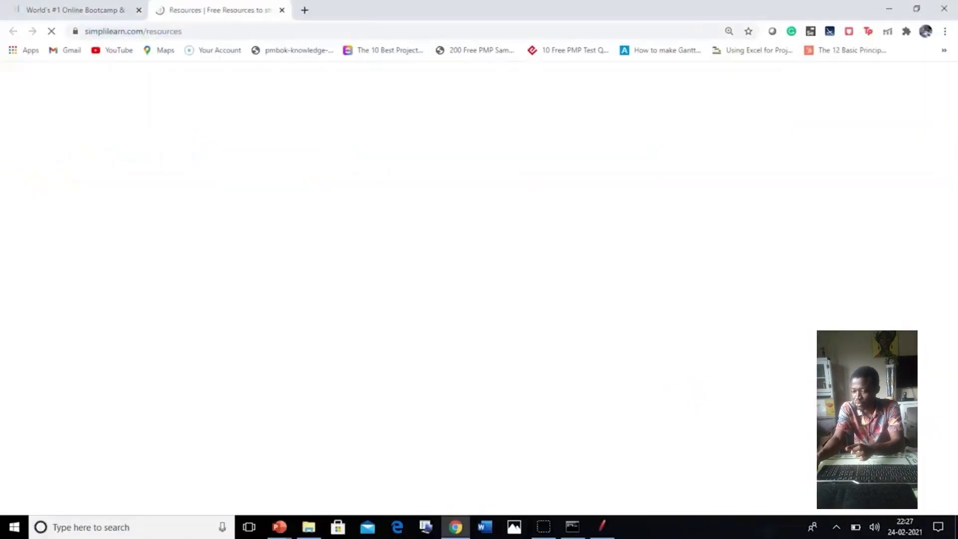
{"action": "left_click", "coordinate": [270, 31]}
{"action": "key", "text": "ctrl+a"}
{"action": "key", "text": "ctrl+c"}
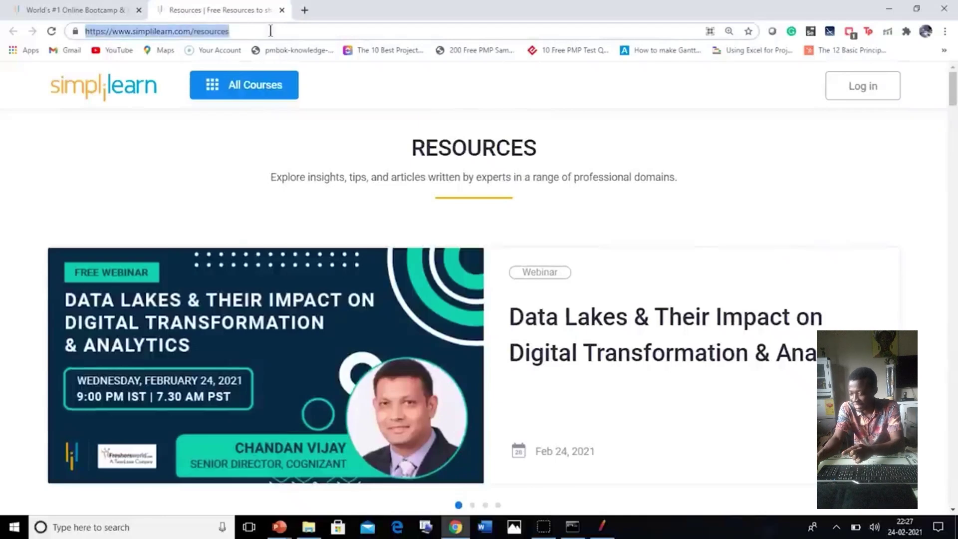
Back in JMeter, paste the address as the second request's server name, then copy and remove its /resources part
{"action": "key", "text": "alt+Tab"}
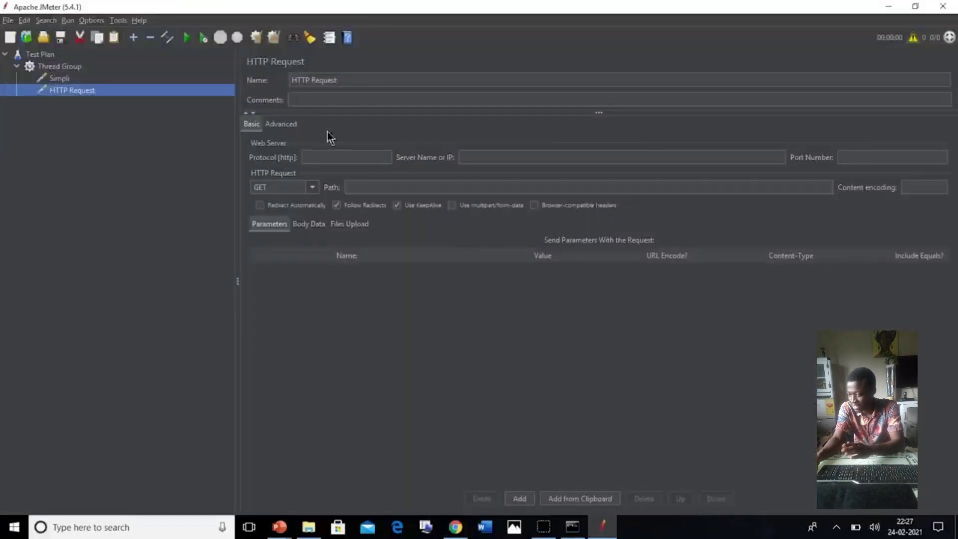
{"action": "left_click", "coordinate": [475, 156]}
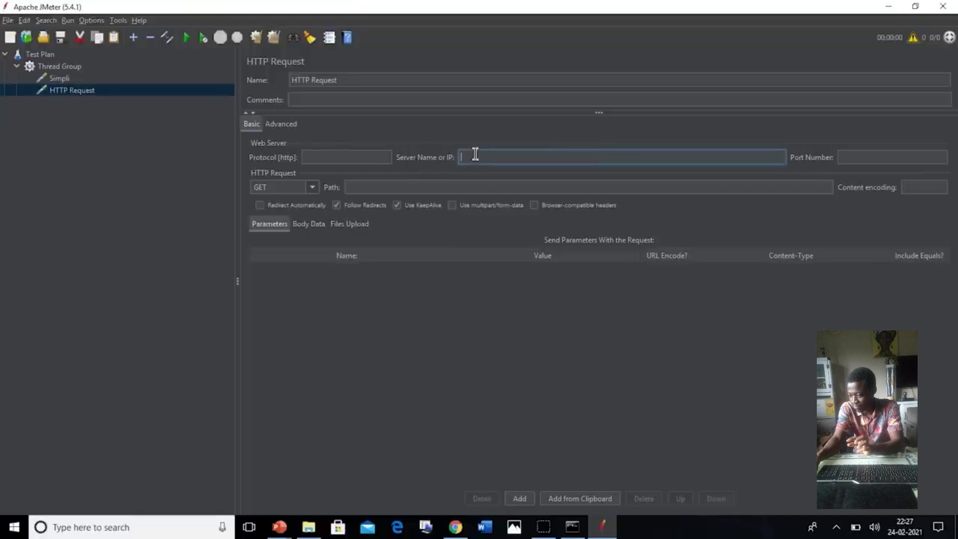
{"action": "key", "text": "ctrl+v"}
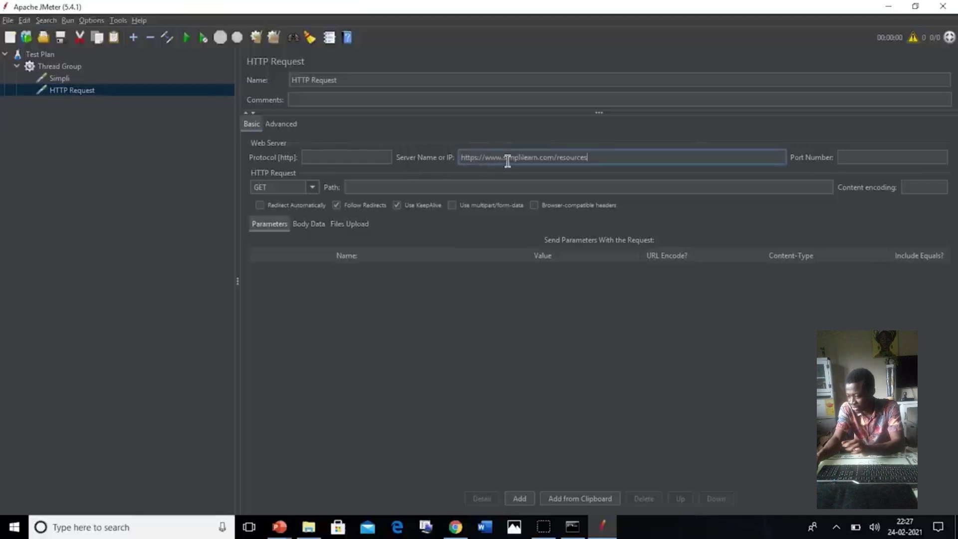
{"action": "key", "text": "shift+Left"}
{"action": "key", "text": "shift+Left"}
{"action": "key", "text": "shift+Left"}
{"action": "key", "text": "shift+Left"}
{"action": "key", "text": "shift+Left"}
{"action": "key", "text": "shift+Left"}
{"action": "key", "text": "ctrl+c"}
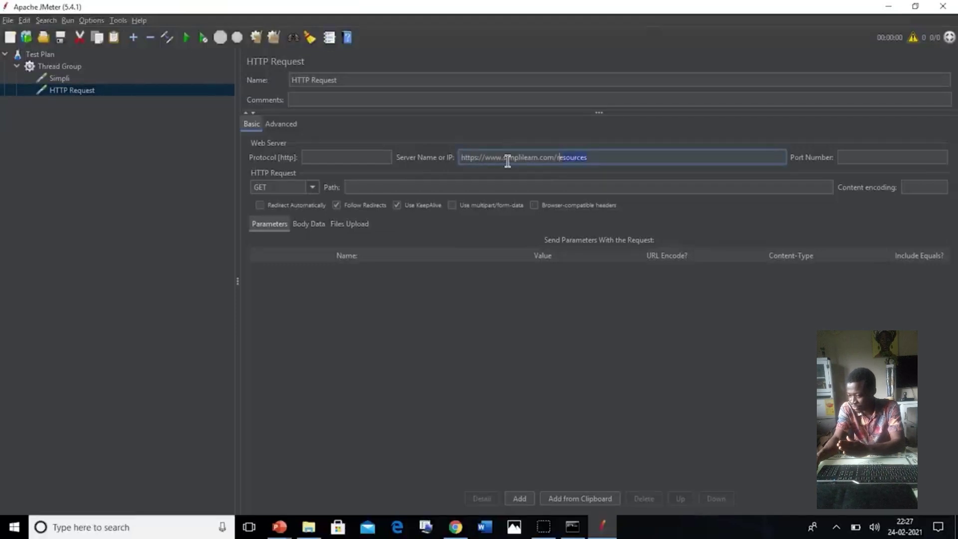
{"action": "key", "text": "BackSpace"}
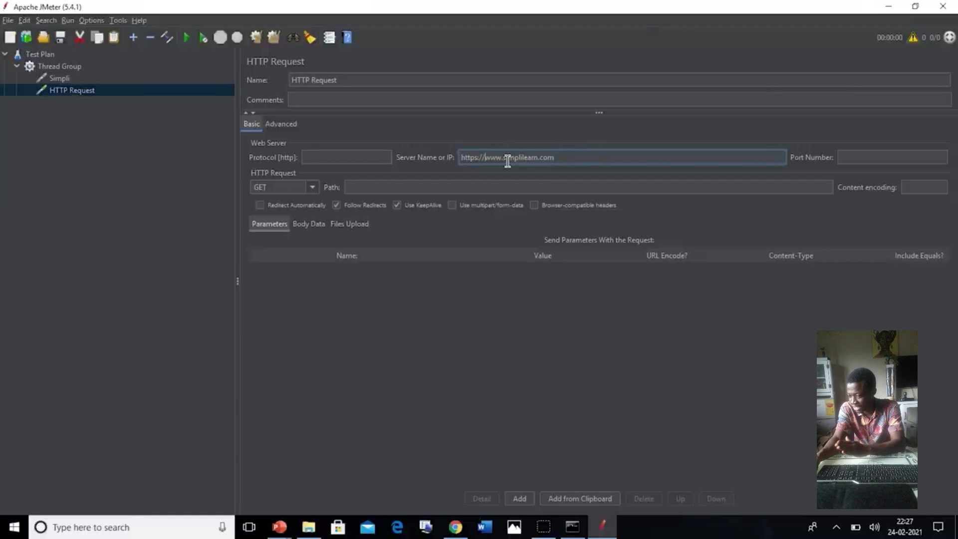
{"action": "key", "text": "Right"}
{"action": "key", "text": "Right"}
{"action": "key", "text": "Right"}
{"action": "key", "text": "Right"}
{"action": "key", "text": "Right"}
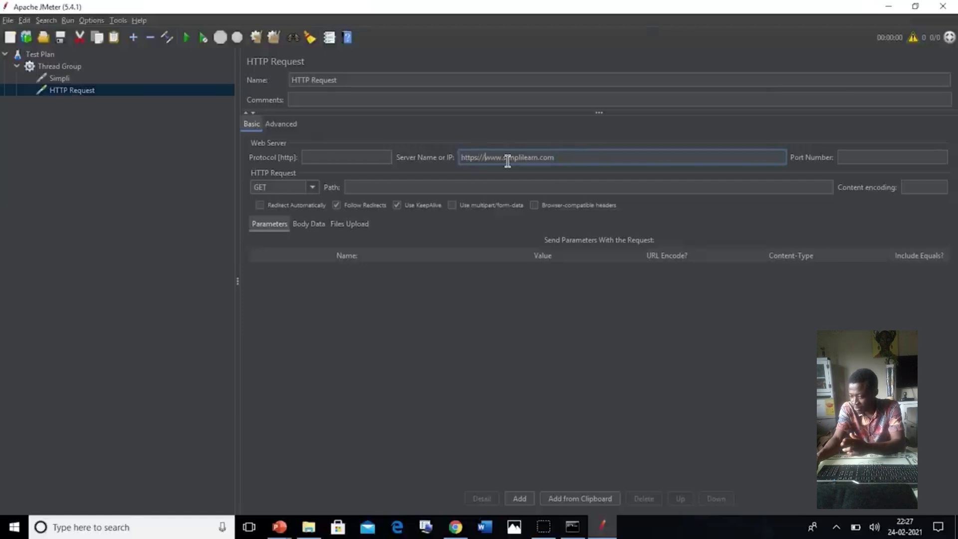
{"action": "key", "text": "BackSpace"}
{"action": "key", "text": "BackSpace"}
{"action": "key", "text": "BackSpace"}
{"action": "key", "text": "BackSpace"}
{"action": "key", "text": "BackSpace"}
{"action": "key", "text": "BackSpace"}
{"action": "key", "text": "BackSpace"}
{"action": "key", "text": "BackSpace"}
Set the second request's path to /resources/ and name the request Resources
{"action": "key", "text": "Tab"}
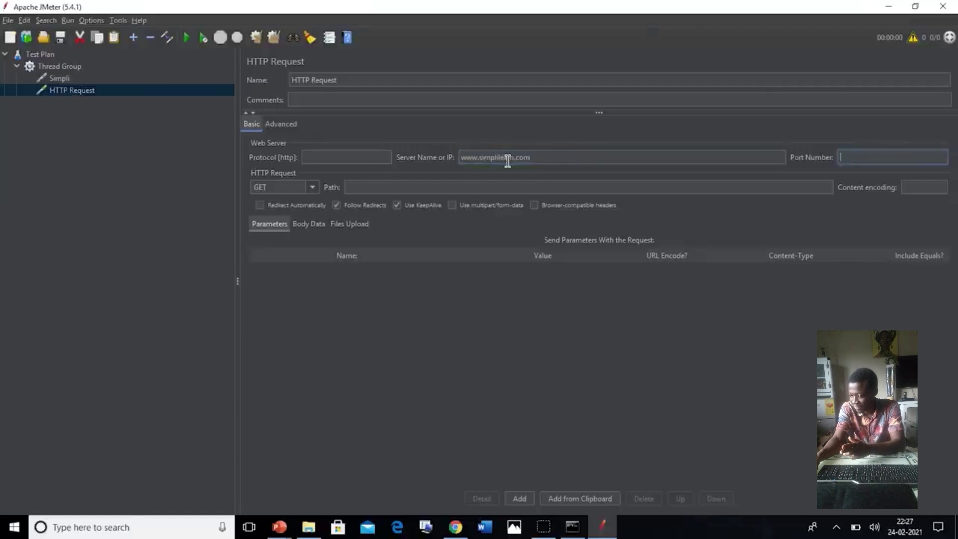
{"action": "key", "text": "Tab"}
{"action": "key", "text": "ctrl+v"}
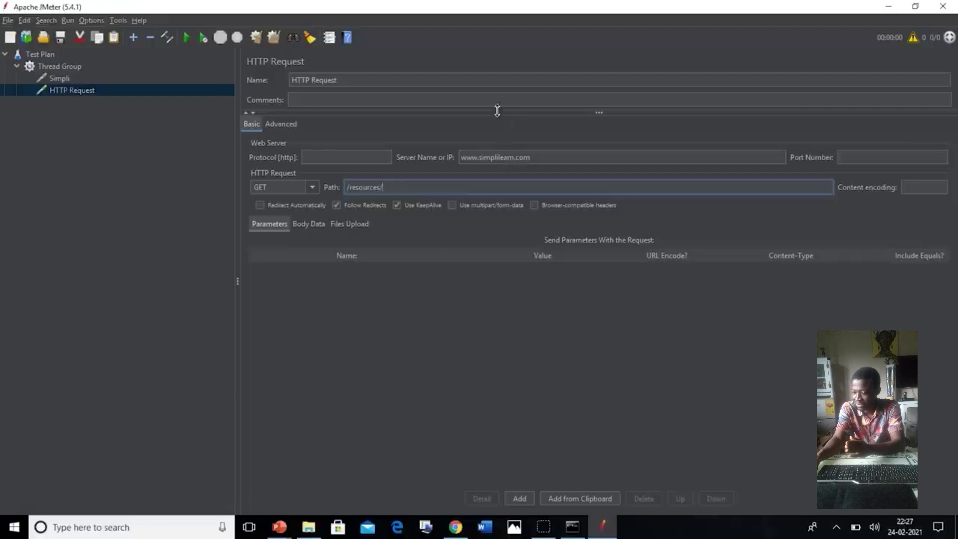
{"action": "left_click", "coordinate": [538, 81]}
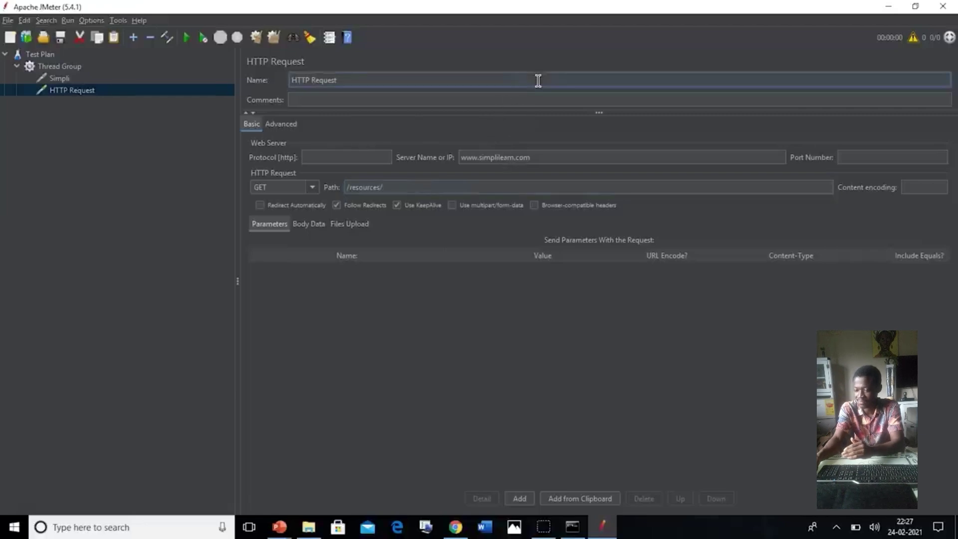
{"action": "key", "text": "ctrl+a"}
{"action": "type", "text": "Reso"}
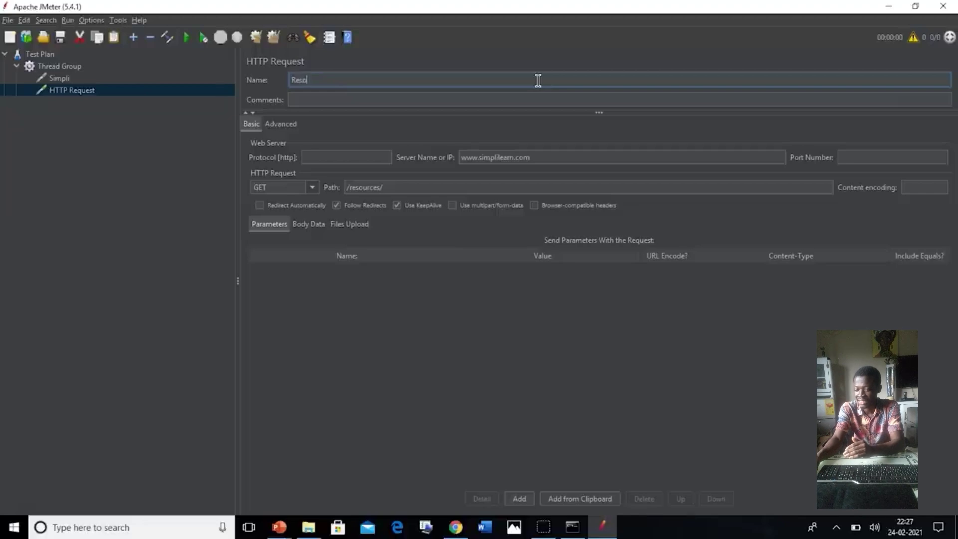
{"action": "type", "text": "urces"}
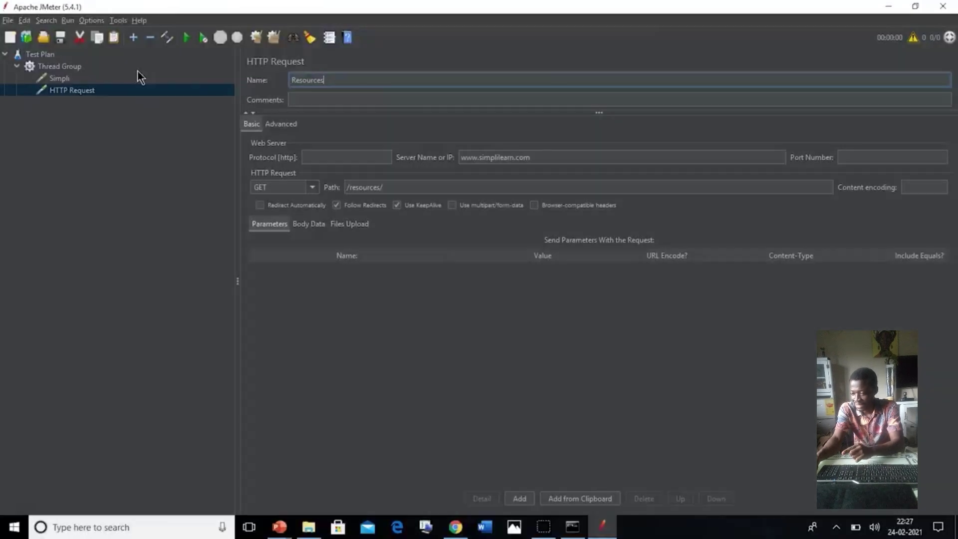
Add a third HTTP Request sampler to the Thread Group below Resources
{"action": "right_click", "coordinate": [138, 71]}
{"action": "mouse_move", "coordinate": [146, 76]}
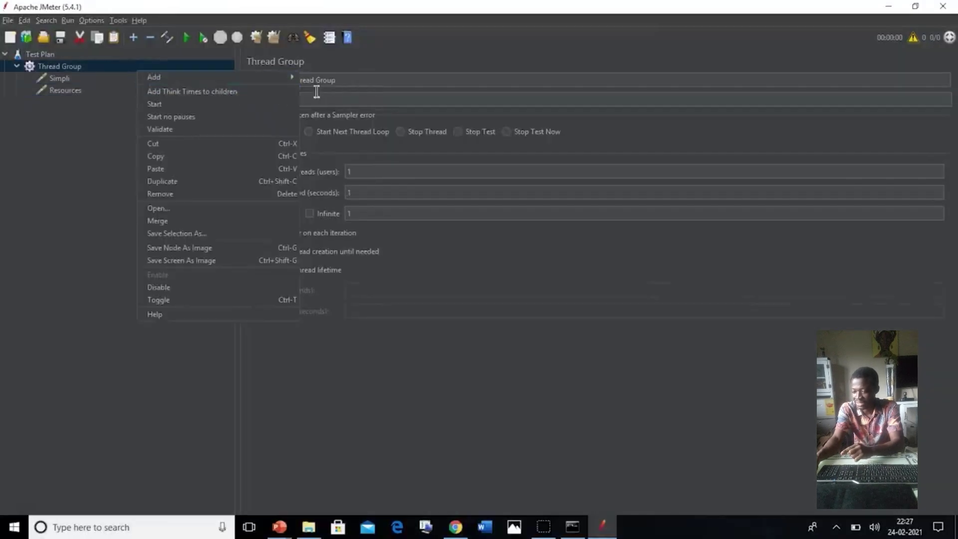
{"action": "mouse_move", "coordinate": [295, 80]}
{"action": "mouse_move", "coordinate": [336, 80]}
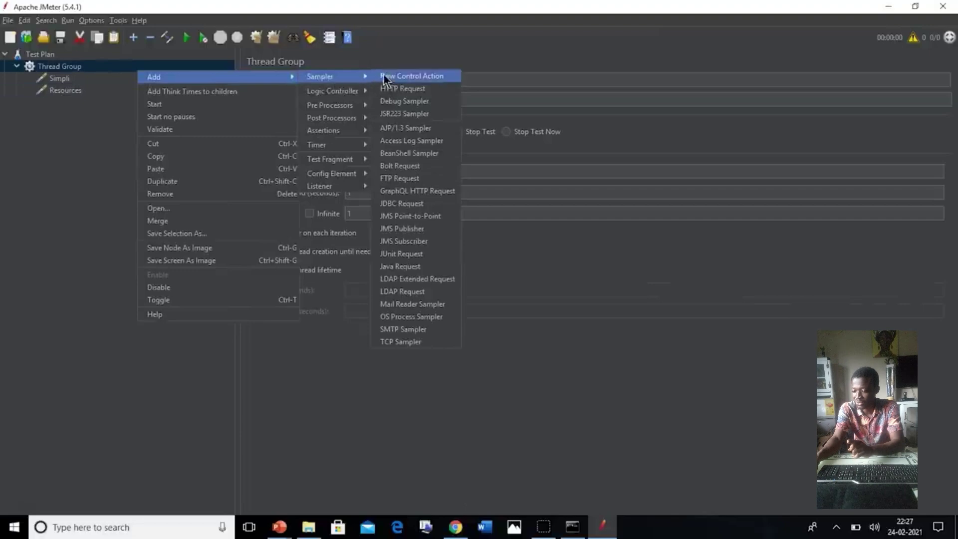
{"action": "left_click", "coordinate": [386, 90]}
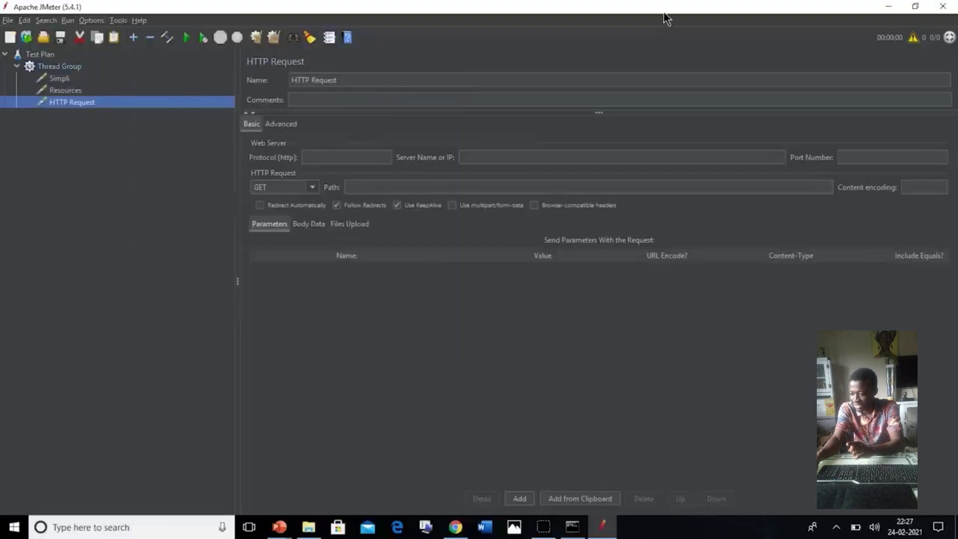
Switch to Chrome, open the Corporate Training page from the Simplilearn home page, and copy its full address
{"action": "key", "text": "alt+Tab"}
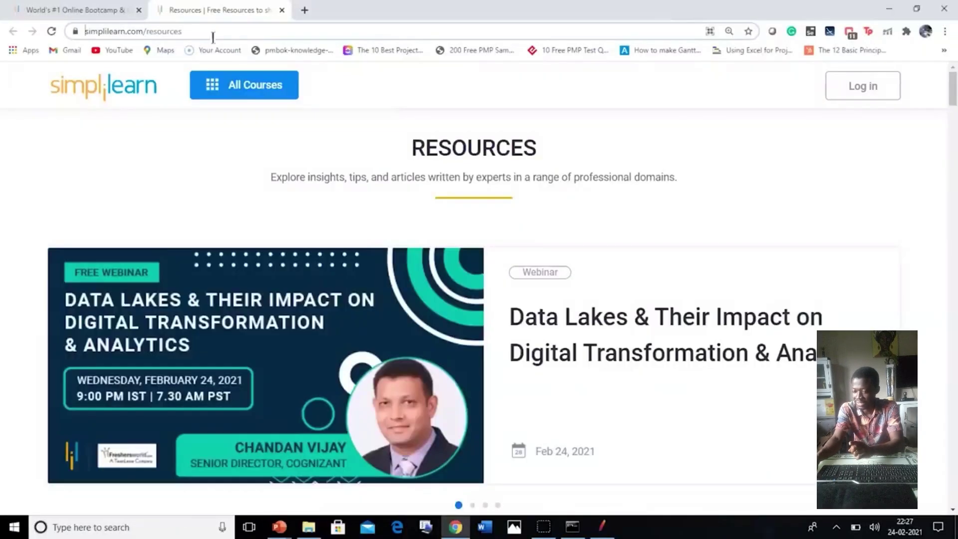
{"action": "left_click", "coordinate": [114, 11]}
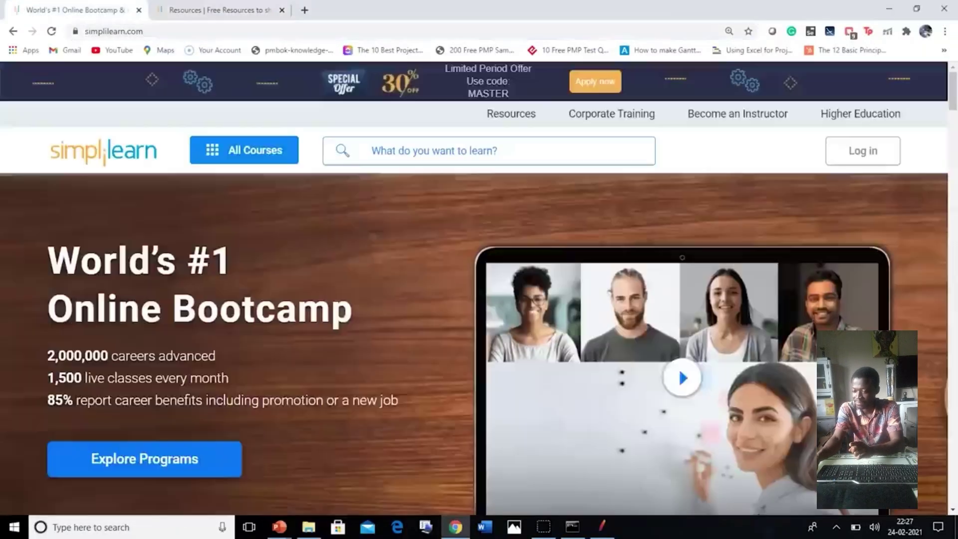
{"action": "left_click", "coordinate": [613, 117]}
{"action": "left_click", "coordinate": [247, 30]}
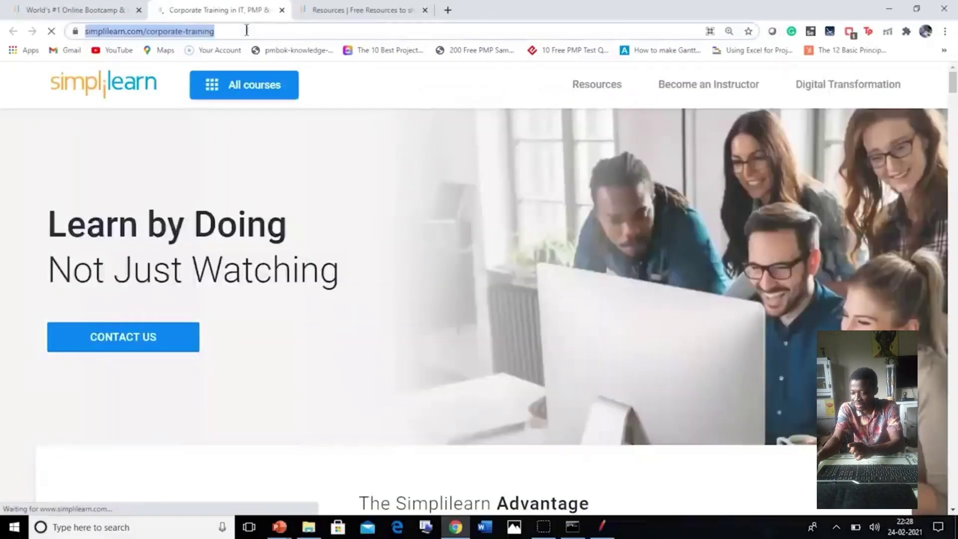
{"action": "left_click", "coordinate": [246, 31]}
{"action": "triple_click", "coordinate": [247, 31]}
{"action": "key", "text": "ctrl+c"}
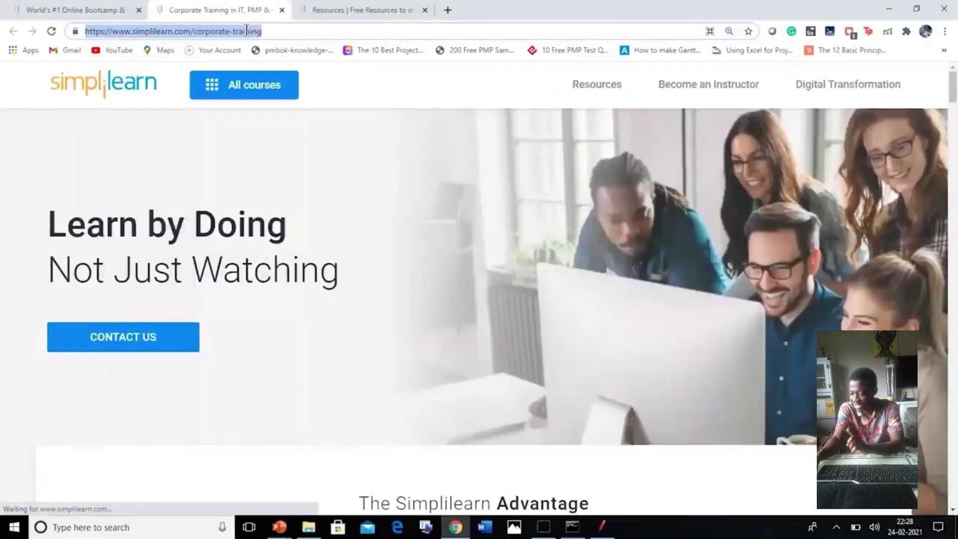
Back in JMeter, paste the address as the third request's server name and delete its /corporate-training part
{"action": "key", "text": "alt+Tab"}
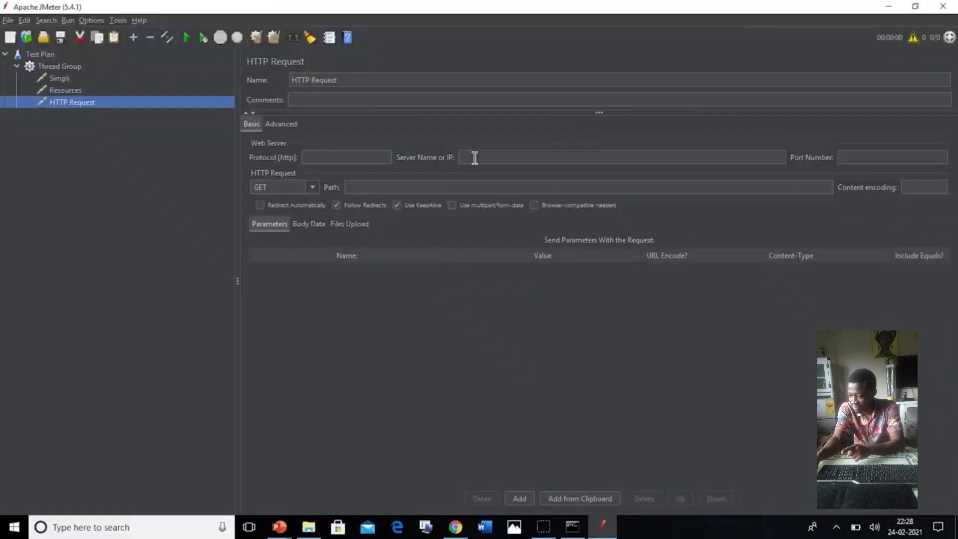
{"action": "left_click", "coordinate": [486, 156]}
{"action": "key", "text": "ctrl+v"}
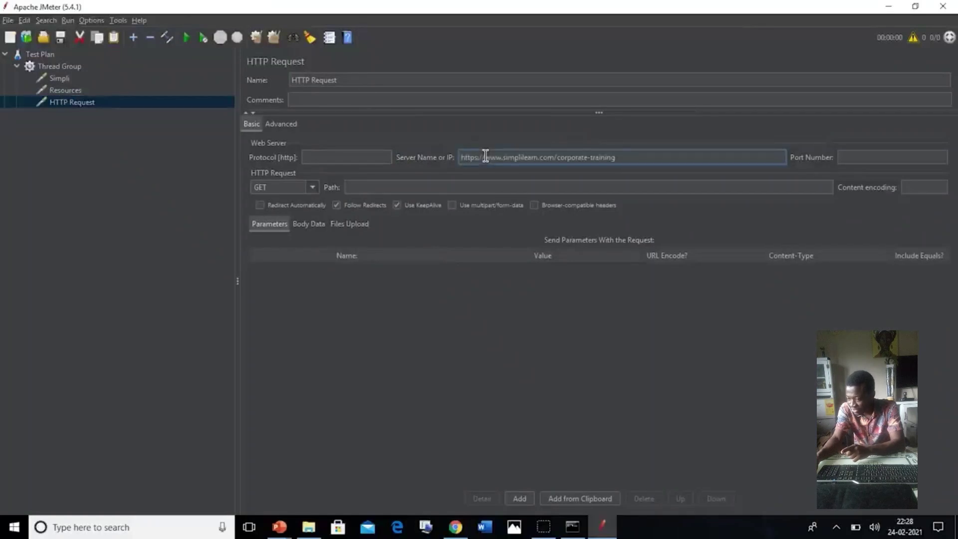
{"action": "key", "text": "shift+Left"}
{"action": "key", "text": "shift+Left"}
{"action": "key", "text": "shift+Left"}
{"action": "key", "text": "shift+Left"}
{"action": "key", "text": "shift+Left"}
{"action": "key", "text": "shift+Left"}
{"action": "key", "text": "shift+Left"}
{"action": "key", "text": "shift+Left"}
{"action": "key", "text": "shift+Left"}
{"action": "key", "text": "shift+Left"}
{"action": "key", "text": "shift+Left"}
{"action": "key", "text": "shift+Left"}
{"action": "key", "text": "shift+Left"}
{"action": "key", "text": "shift+Left"}
{"action": "key", "text": "shift+Left"}
{"action": "key", "text": "shift+Left"}
{"action": "key", "text": "shift+Left"}
{"action": "key", "text": "shift+Left"}
{"action": "key", "text": "shift+Left"}
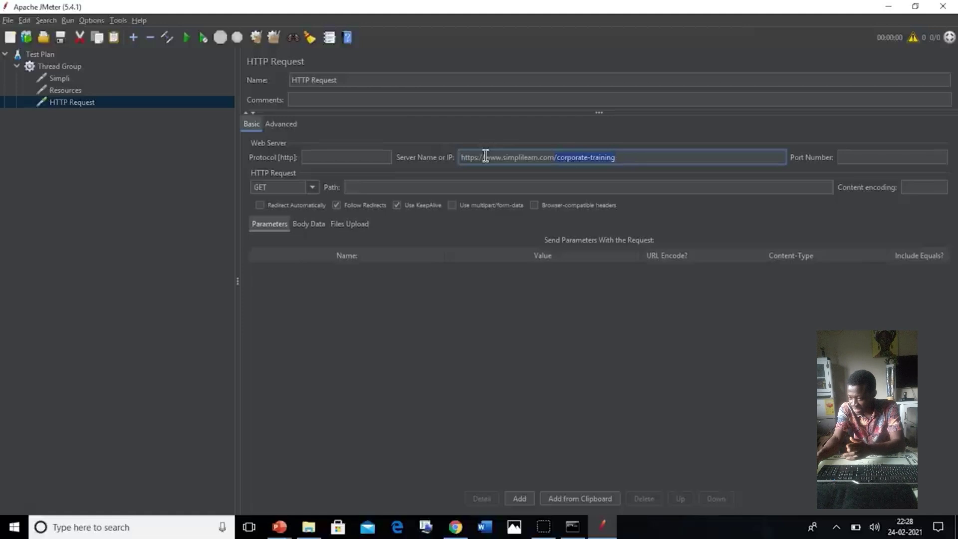
{"action": "key", "text": "BackSpace"}
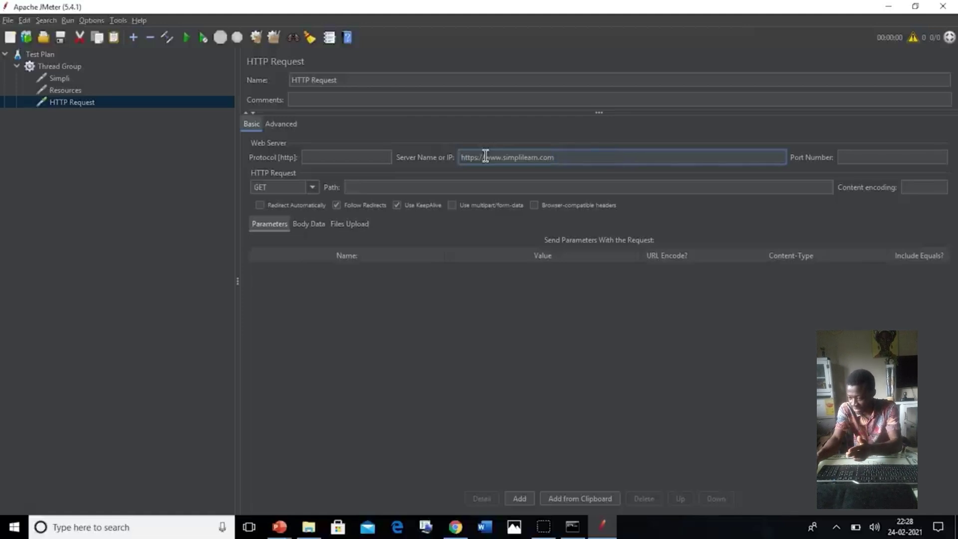
{"action": "left_click", "coordinate": [485, 156]}
{"action": "key", "text": "BackSpace"}
{"action": "key", "text": "BackSpace"}
{"action": "key", "text": "BackSpace"}
{"action": "key", "text": "BackSpace"}
{"action": "key", "text": "BackSpace"}
{"action": "key", "text": "BackSpace"}
{"action": "key", "text": "BackSpace"}
{"action": "key", "text": "BackSpace"}
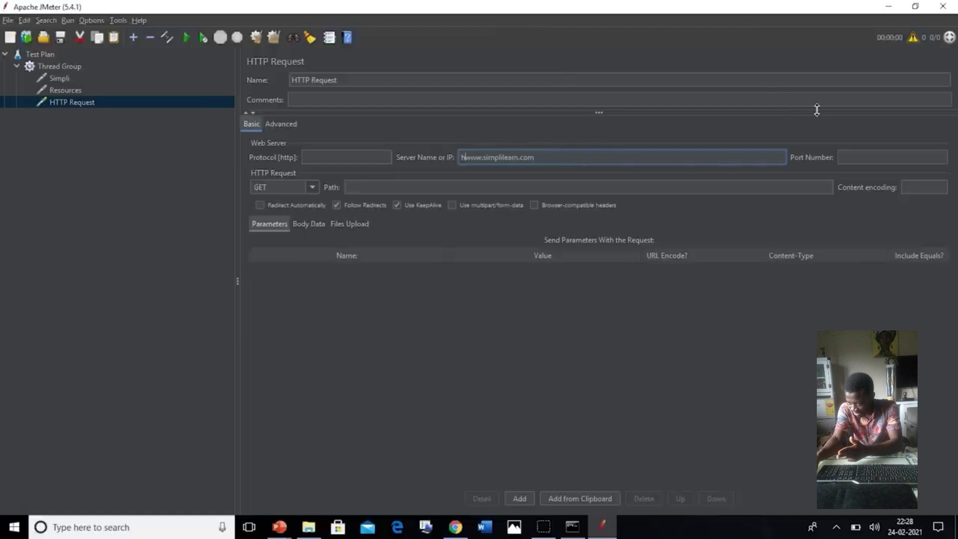
Set the third request's path to /corporate-training/ and name the request Corporate
{"action": "key", "text": "Tab"}
{"action": "key", "text": "Tab"}
{"action": "key", "text": "Tab"}
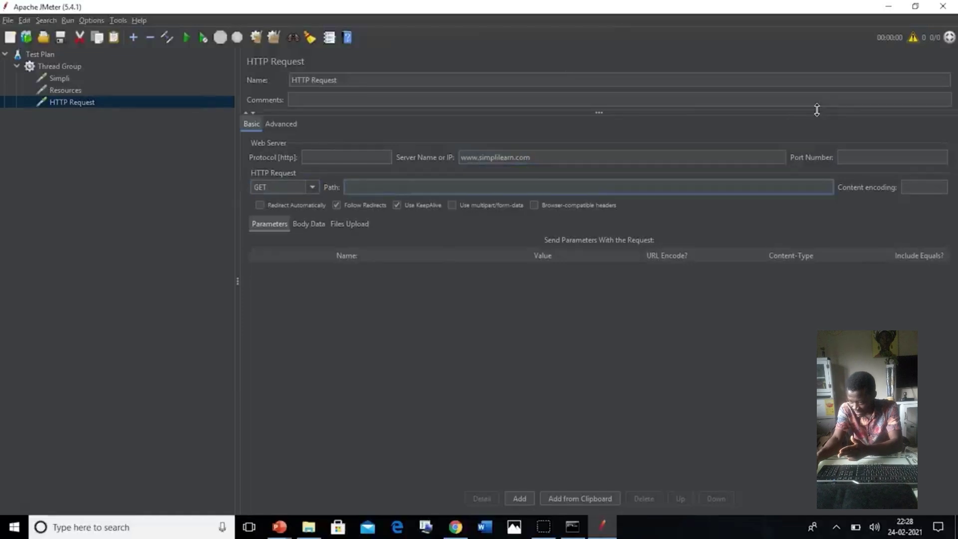
{"action": "type", "text": "/corporate-training/"}
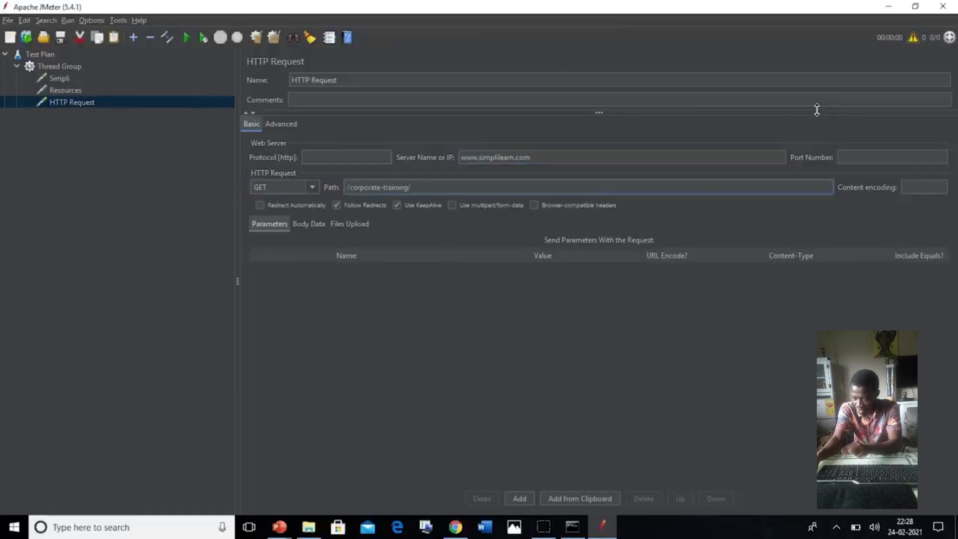
{"action": "left_click", "coordinate": [694, 81]}
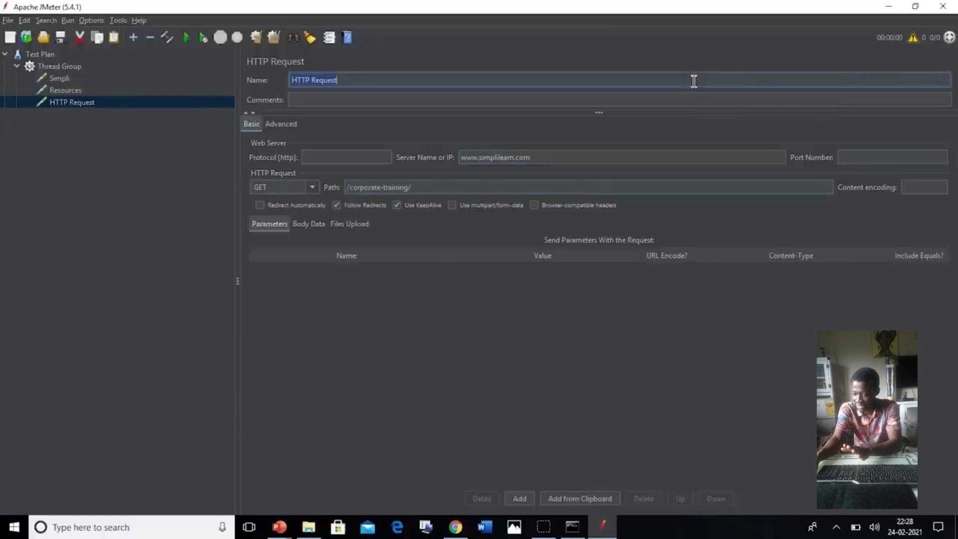
{"action": "type", "text": "Corp"}
{"action": "type", "text": "orate"}
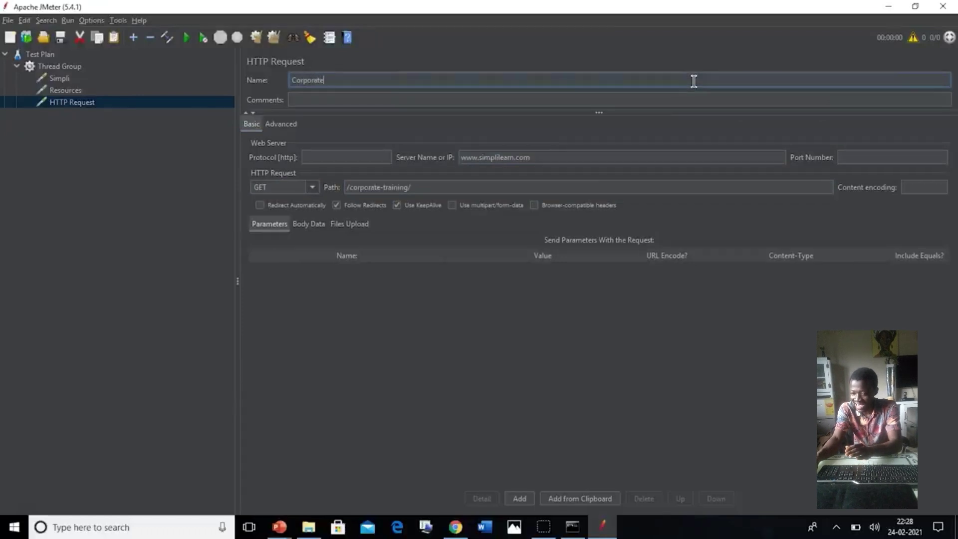
Save the test plan in the bin folder as LoadTest.jmx
{"action": "left_click", "coordinate": [145, 67]}
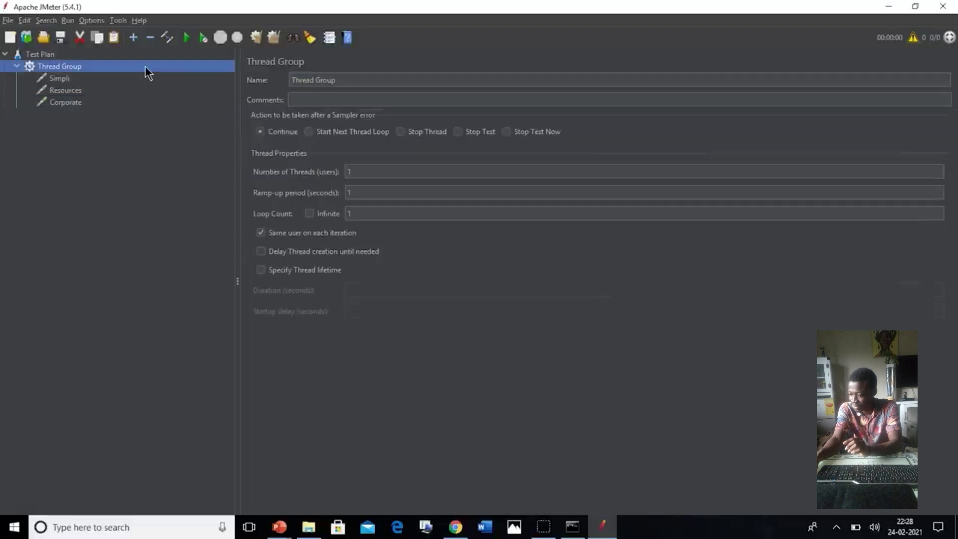
{"action": "left_click", "coordinate": [64, 40]}
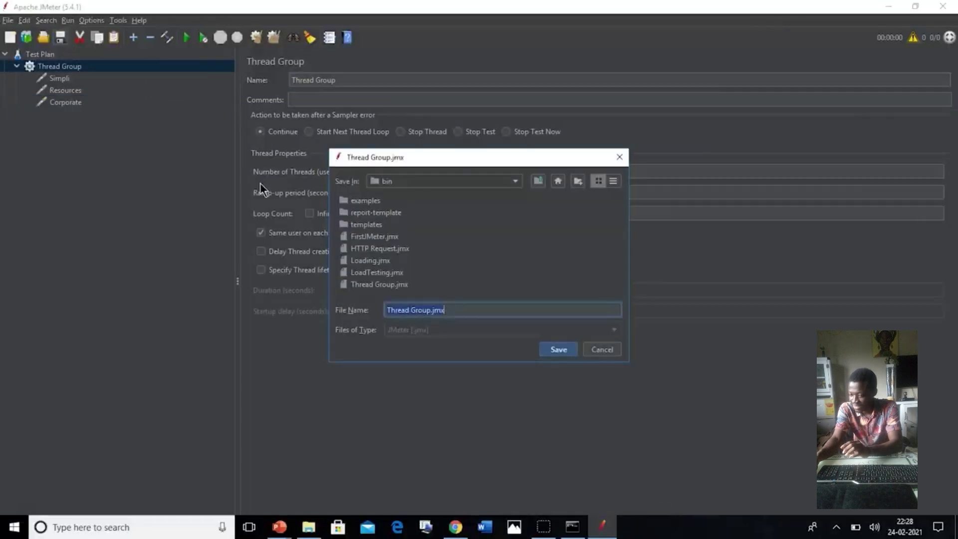
{"action": "left_click", "coordinate": [430, 310]}
{"action": "key", "text": "BackSpace"}
{"action": "key", "text": "BackSpace"}
{"action": "key", "text": "BackSpace"}
{"action": "key", "text": "BackSpace"}
{"action": "key", "text": "BackSpace"}
{"action": "key", "text": "BackSpace"}
{"action": "key", "text": "BackSpace"}
{"action": "key", "text": "BackSpace"}
{"action": "key", "text": "BackSpace"}
{"action": "key", "text": "BackSpace"}
{"action": "key", "text": "BackSpace"}
{"action": "key", "text": "BackSpace"}
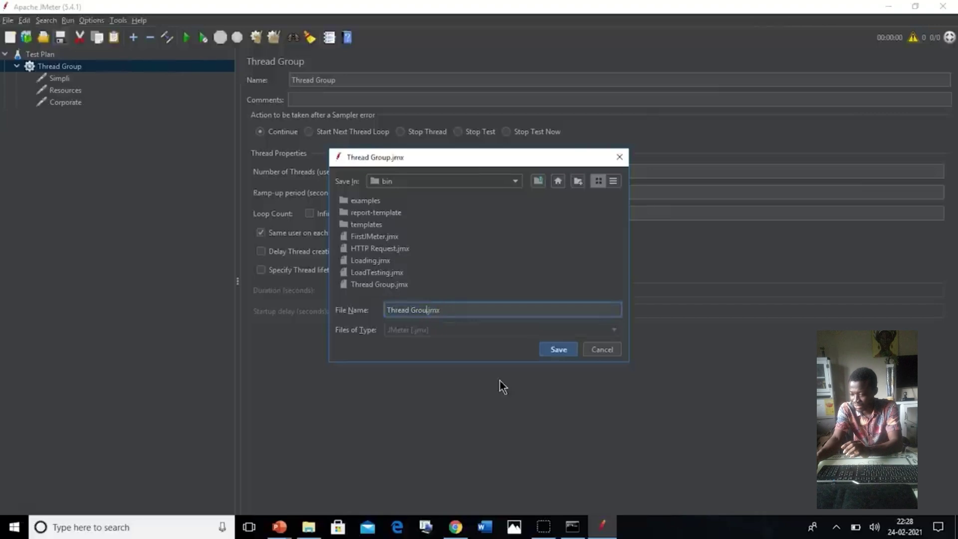
{"action": "type", "text": "LoadT"}
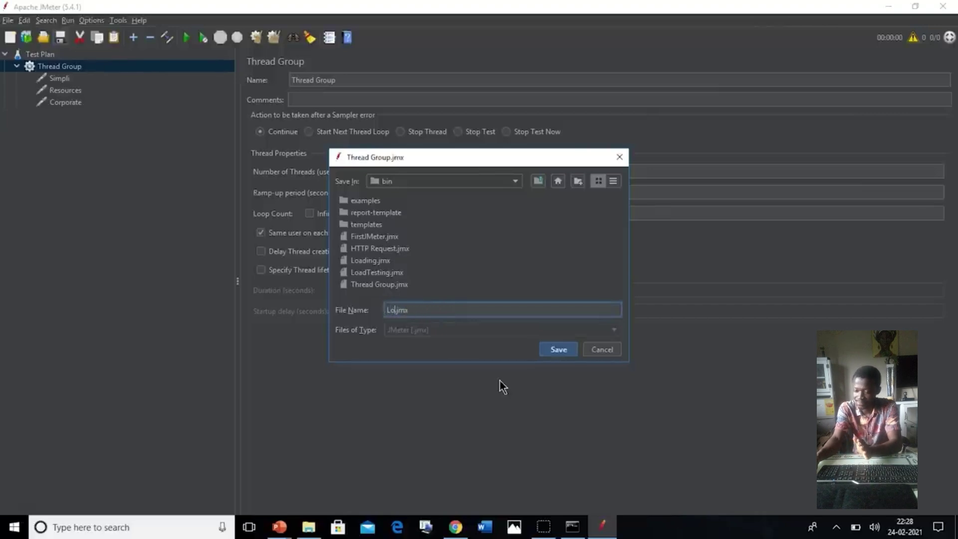
{"action": "type", "text": "estin"}
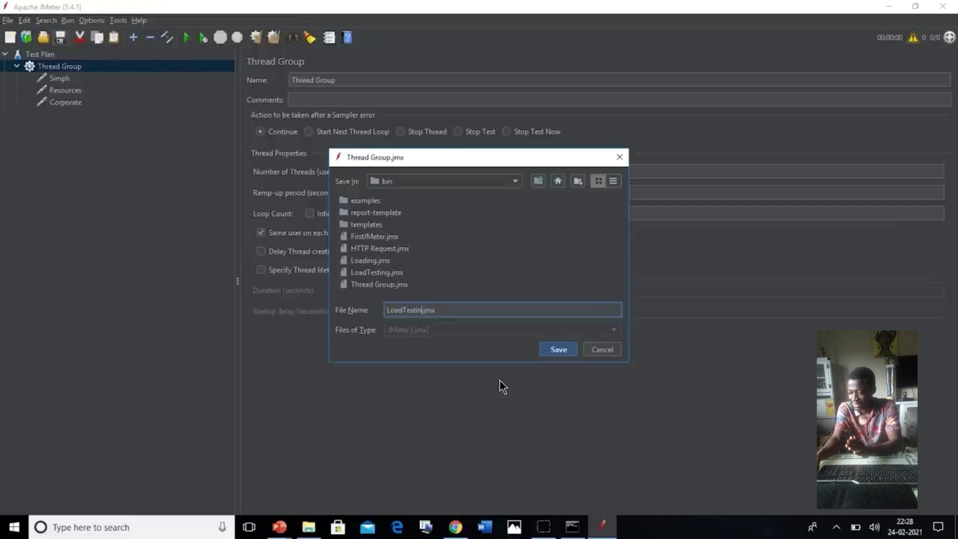
{"action": "type", "text": "g"}
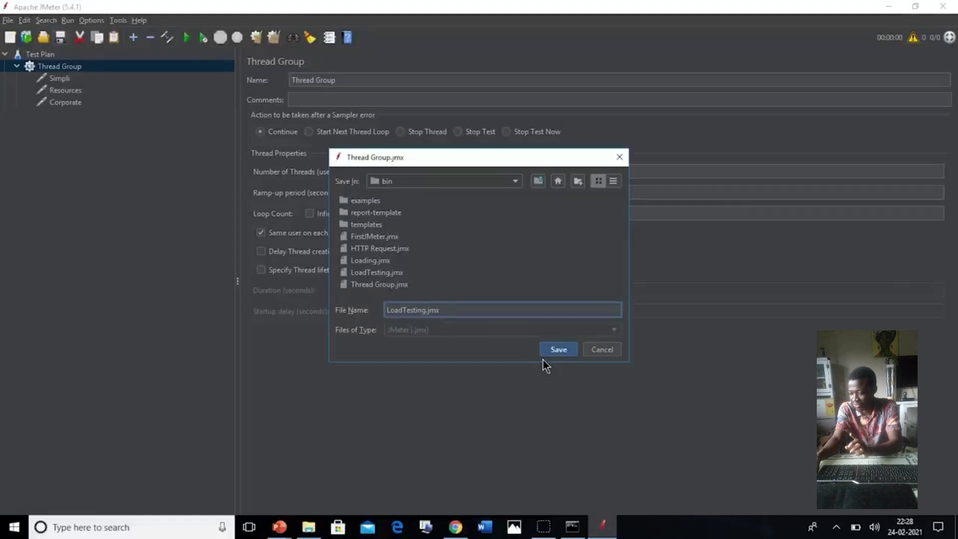
{"action": "key", "text": "BackSpace"}
{"action": "key", "text": "BackSpace"}
{"action": "key", "text": "BackSpace"}
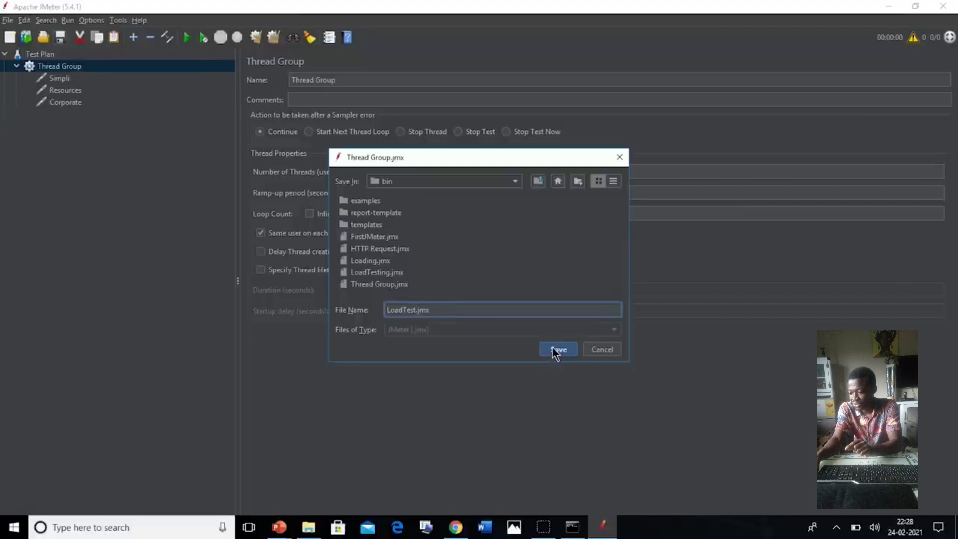
{"action": "left_click", "coordinate": [558, 350]}
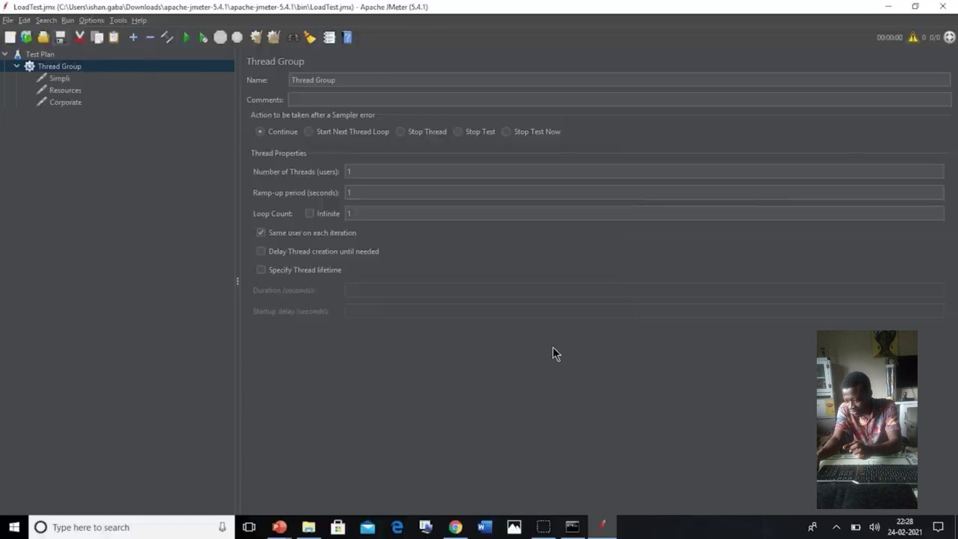
Add a View Results Tree listener to the Thread Group and run the test
{"action": "right_click", "coordinate": [122, 67]}
{"action": "mouse_move", "coordinate": [142, 74]}
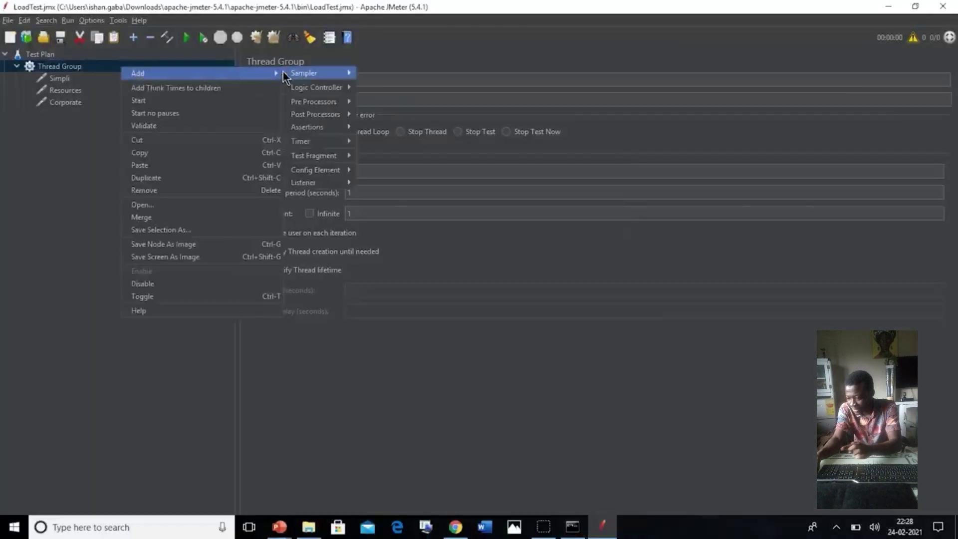
{"action": "mouse_move", "coordinate": [325, 181]}
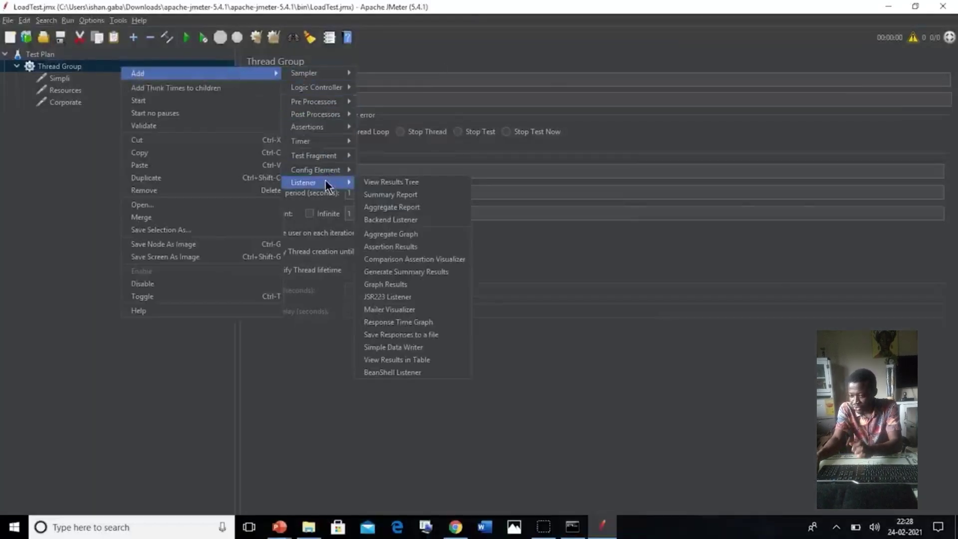
{"action": "left_click", "coordinate": [375, 183]}
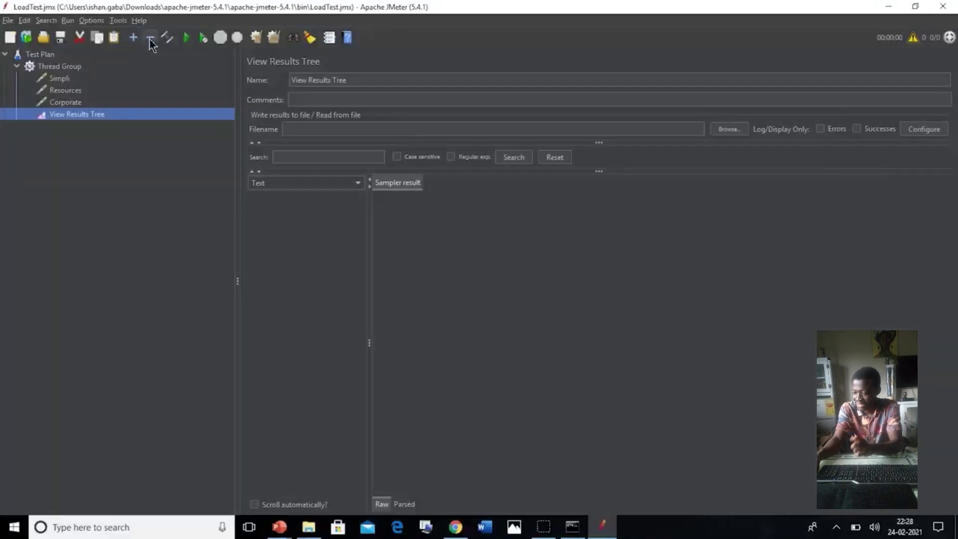
{"action": "left_click", "coordinate": [186, 39]}
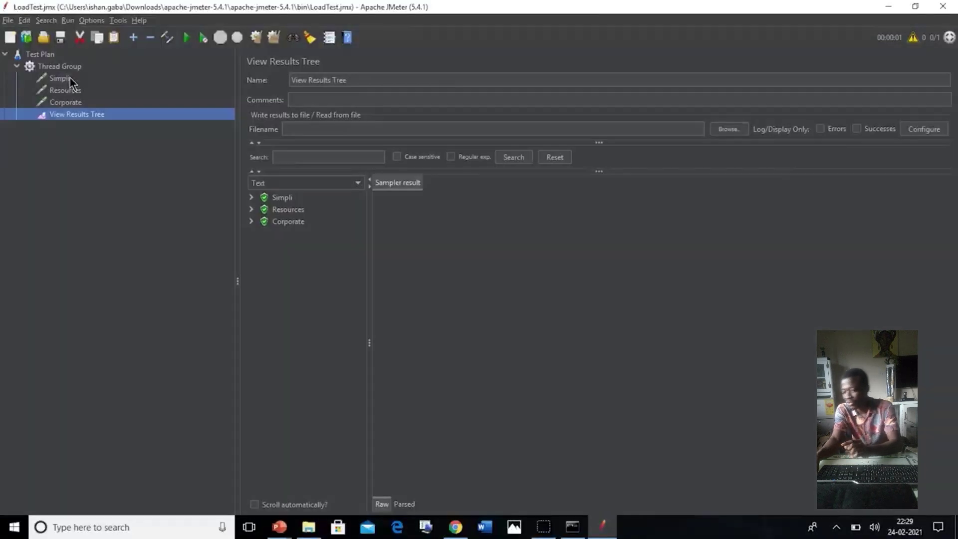
Set the Thread Group to 10 users, a ramp-up period of 2 seconds and a loop count of 10
{"action": "left_click", "coordinate": [64, 67]}
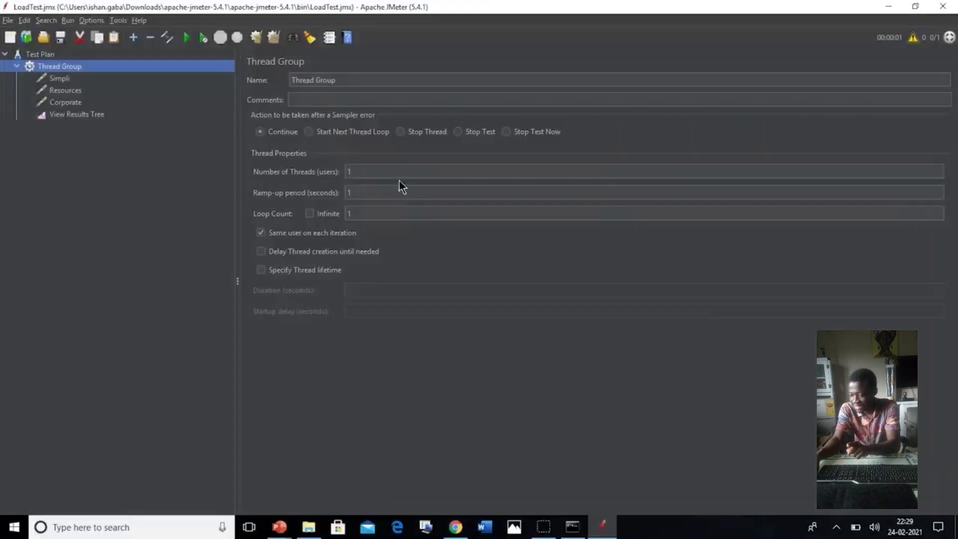
{"action": "left_click", "coordinate": [397, 172]}
{"action": "type", "text": "0"}
{"action": "left_click", "coordinate": [419, 188]}
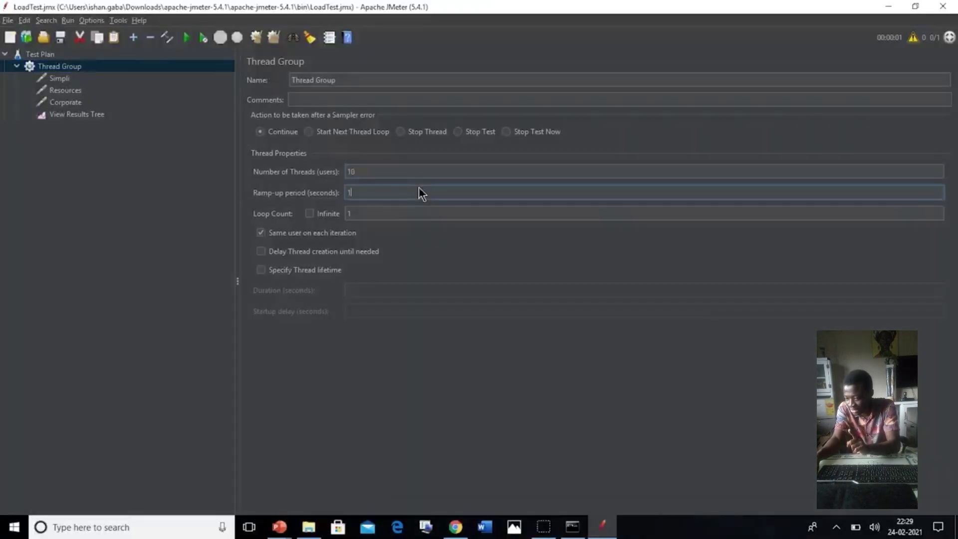
{"action": "key", "text": "BackSpace"}
{"action": "type", "text": "2"}
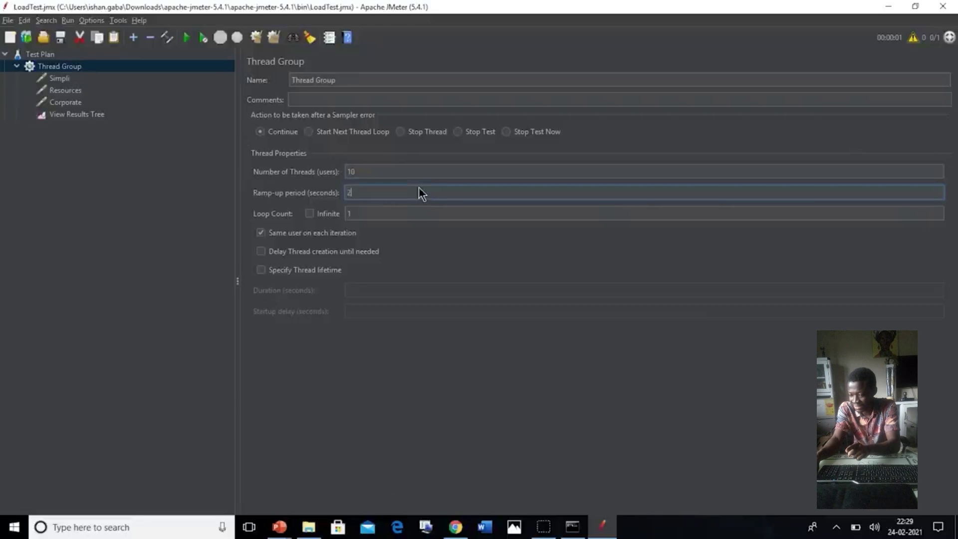
{"action": "key", "text": "Tab"}
{"action": "key", "text": "Tab"}
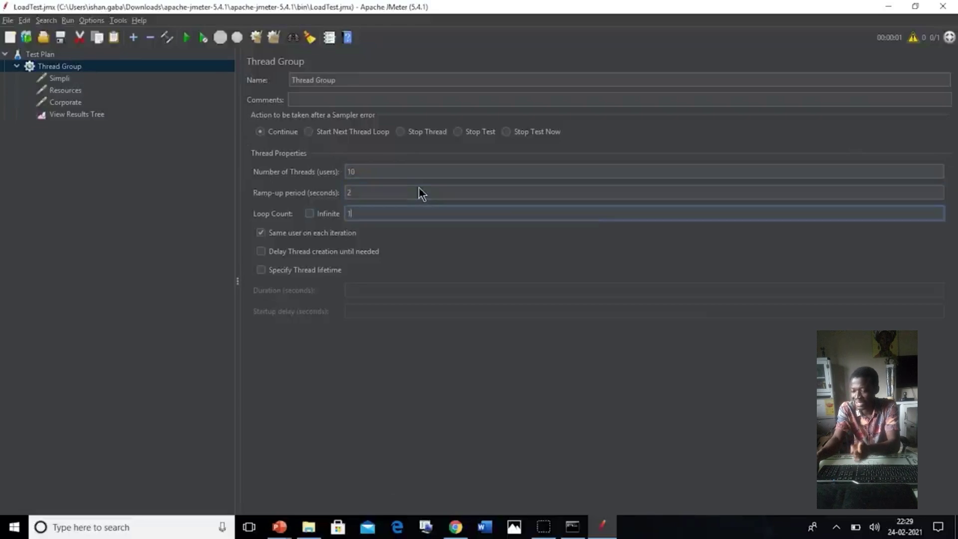
{"action": "type", "text": "0"}
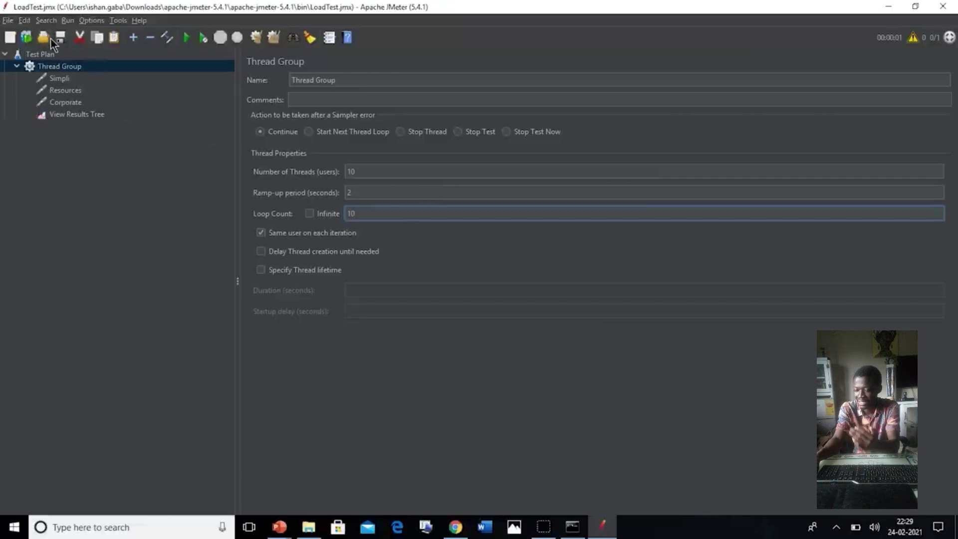
Run the load test and review the sampler results for all requests in the View Results Tree
{"action": "left_click", "coordinate": [181, 44]}
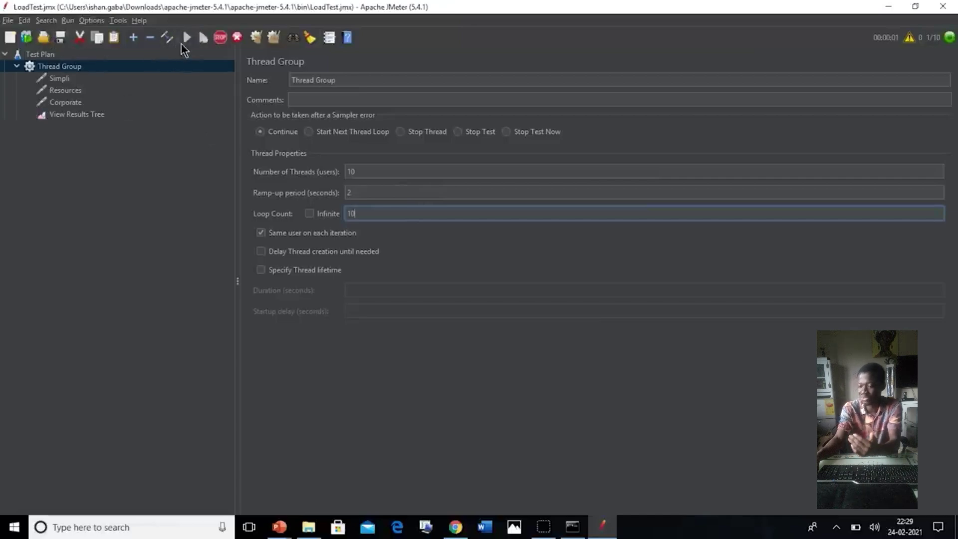
{"action": "left_click", "coordinate": [136, 116]}
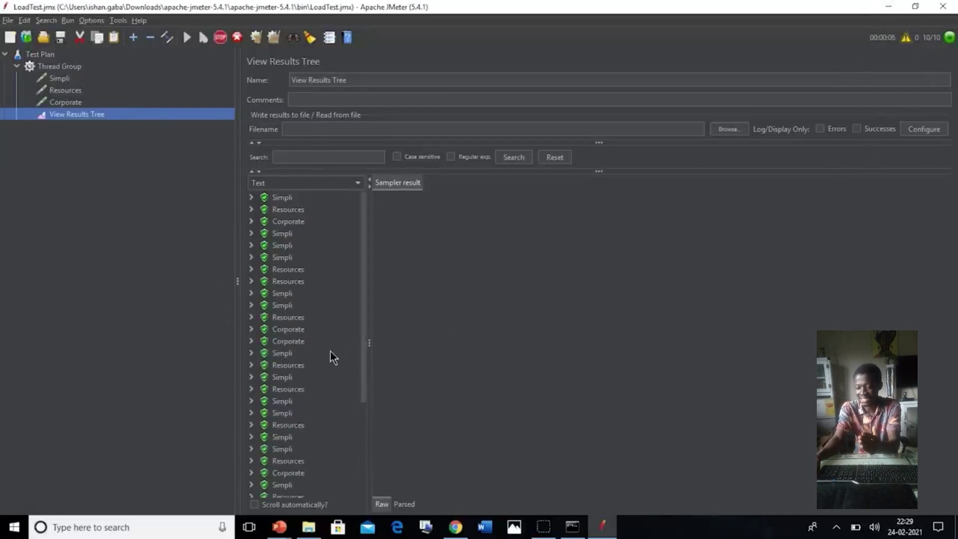
{"action": "scroll", "coordinate": [330, 352], "scroll_direction": "down", "scroll_amount": 3}
{"action": "scroll", "coordinate": [330, 352], "scroll_direction": "down", "scroll_amount": 5}
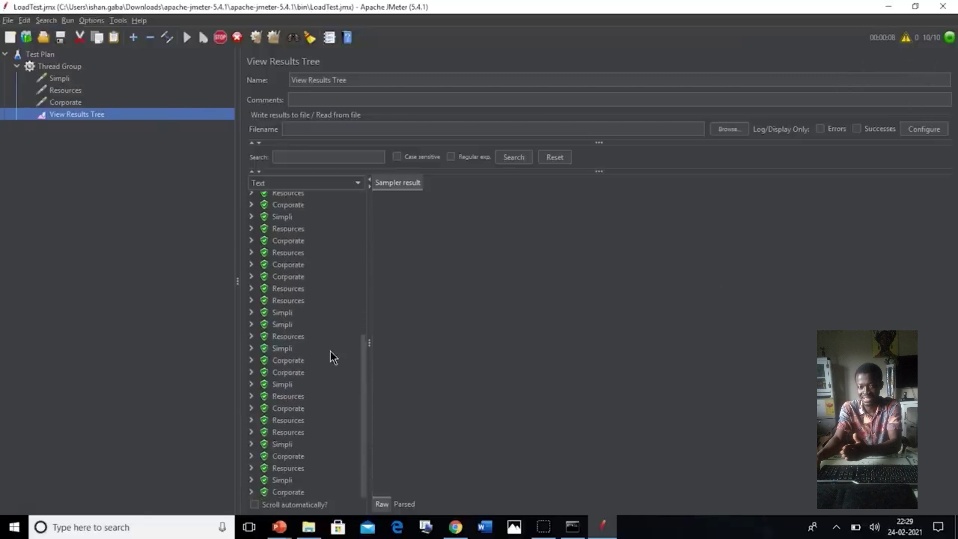
{"action": "scroll", "coordinate": [330, 352], "scroll_direction": "up", "scroll_amount": 10}
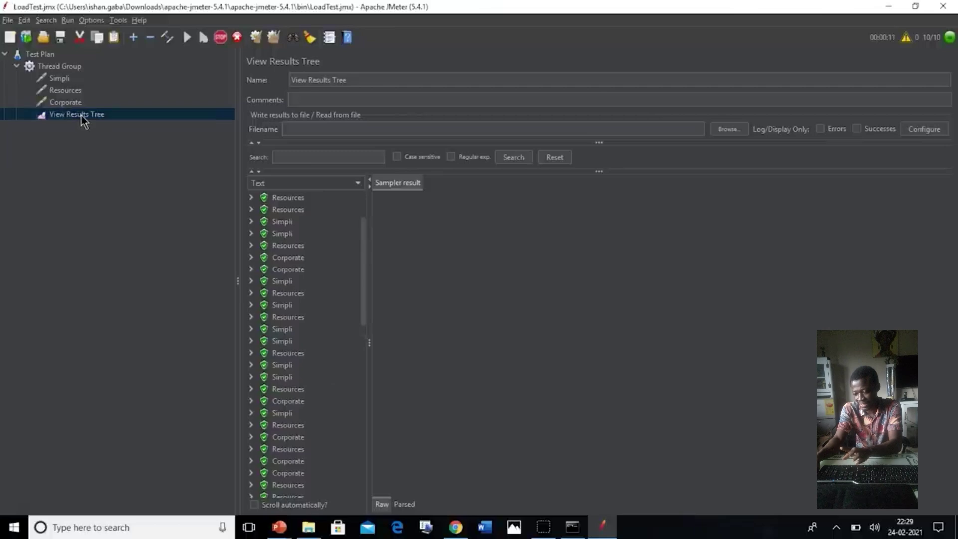
Remove the View Results Tree listener from the Thread Group
{"action": "right_click", "coordinate": [82, 115]}
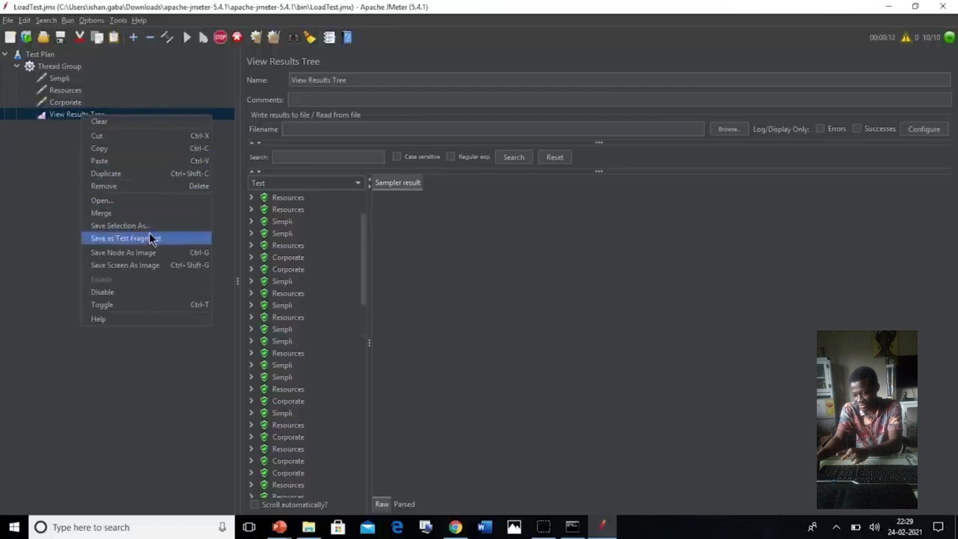
{"action": "left_click", "coordinate": [167, 188]}
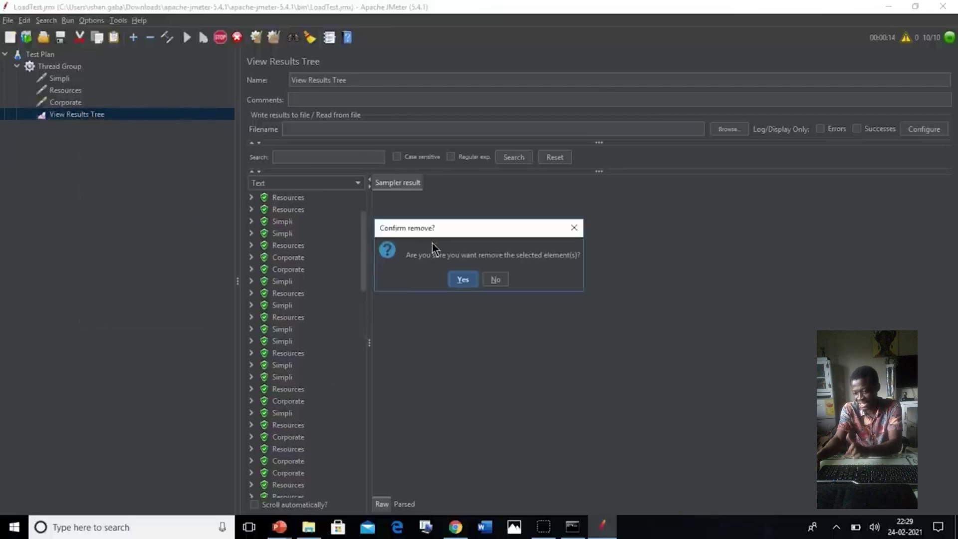
{"action": "left_click", "coordinate": [463, 280]}
Switch to a new Command Prompt window by searching for cmd
{"action": "key", "text": "super"}
{"action": "type", "text": "cmd"}
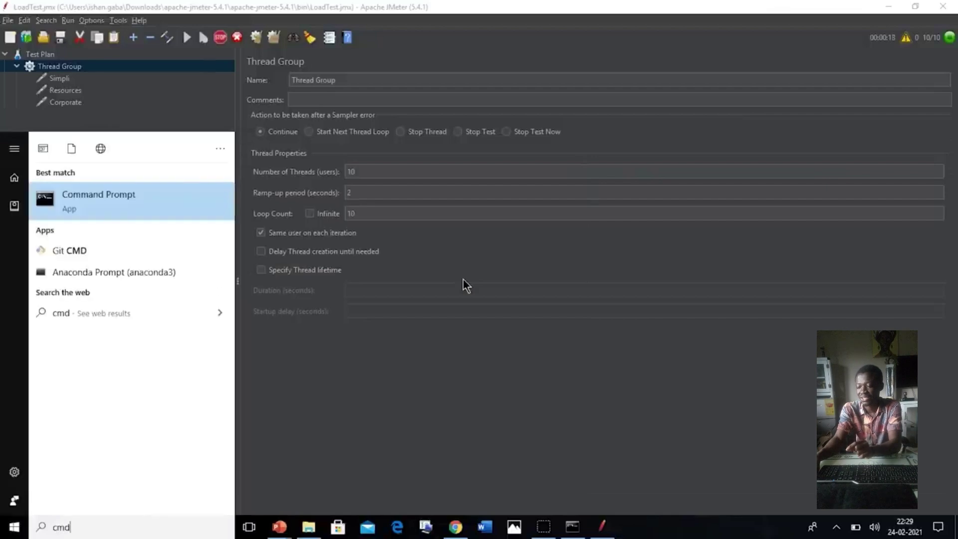
{"action": "left_click", "coordinate": [178, 190]}
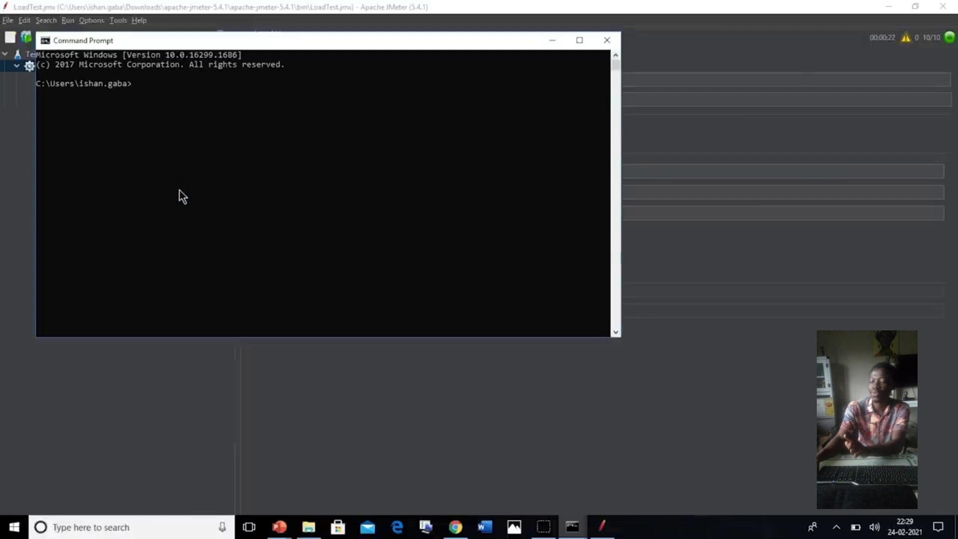
Copy the path of the apache-jmeter-5.4.1 bin folder and change the Command Prompt directory to it with cd
{"action": "key", "text": "alt+Tab"}
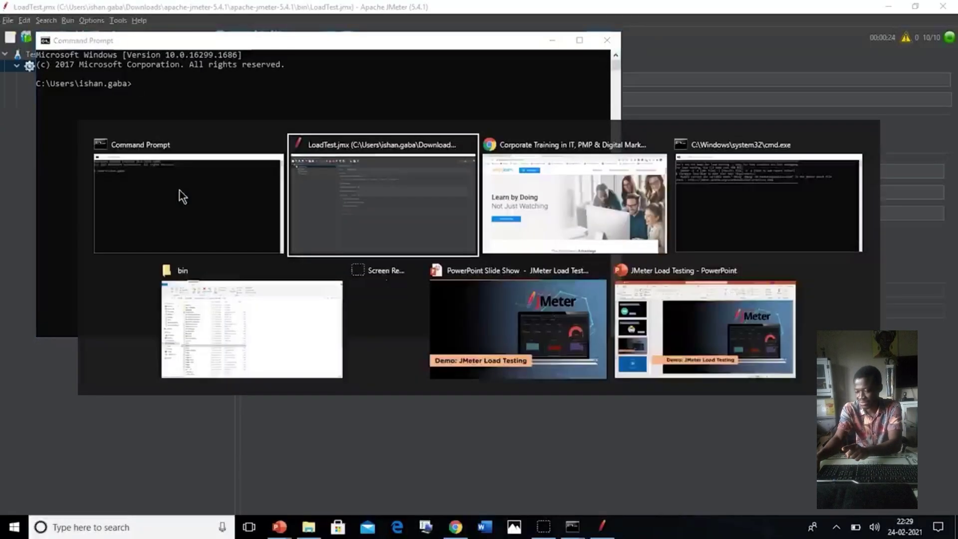
{"action": "key", "text": "alt+Tab"}
{"action": "key", "text": "alt+Tab"}
{"action": "key", "text": "alt+Tab"}
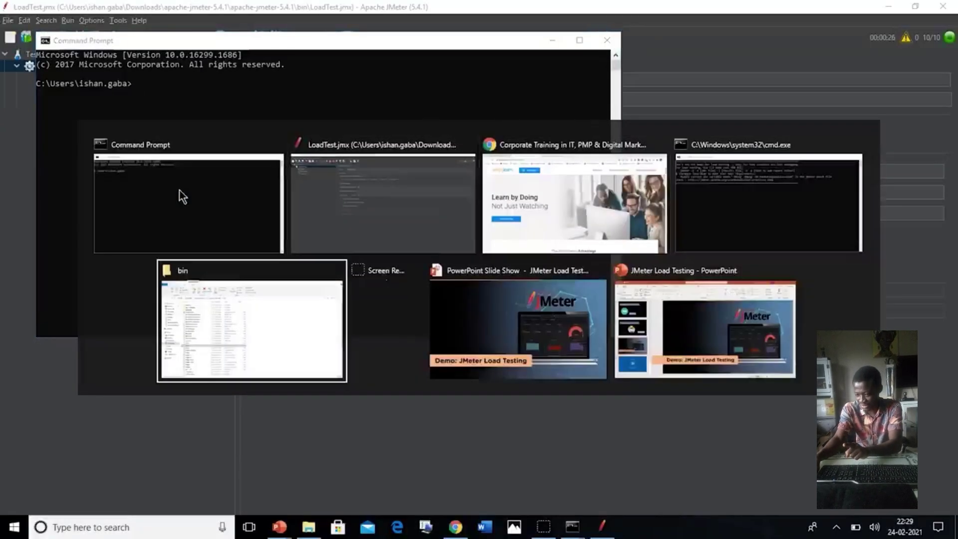
{"action": "left_click", "coordinate": [348, 91]}
{"action": "key", "text": "ctrl+c"}
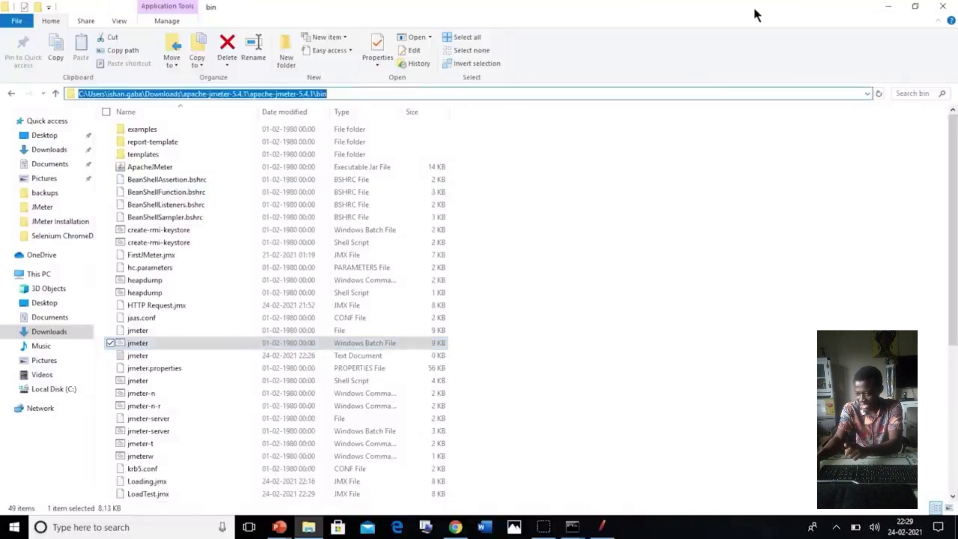
{"action": "key", "text": "alt+Tab"}
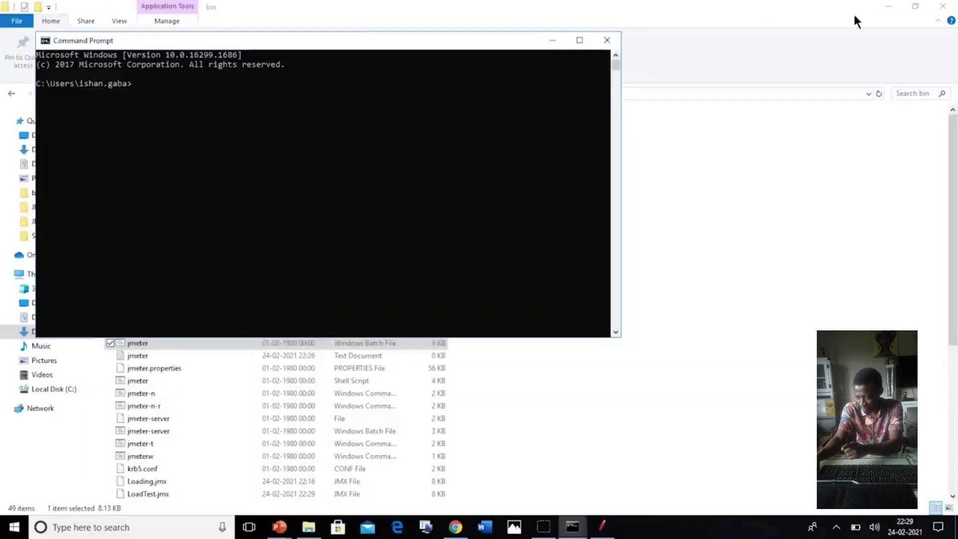
{"action": "type", "text": "cd"}
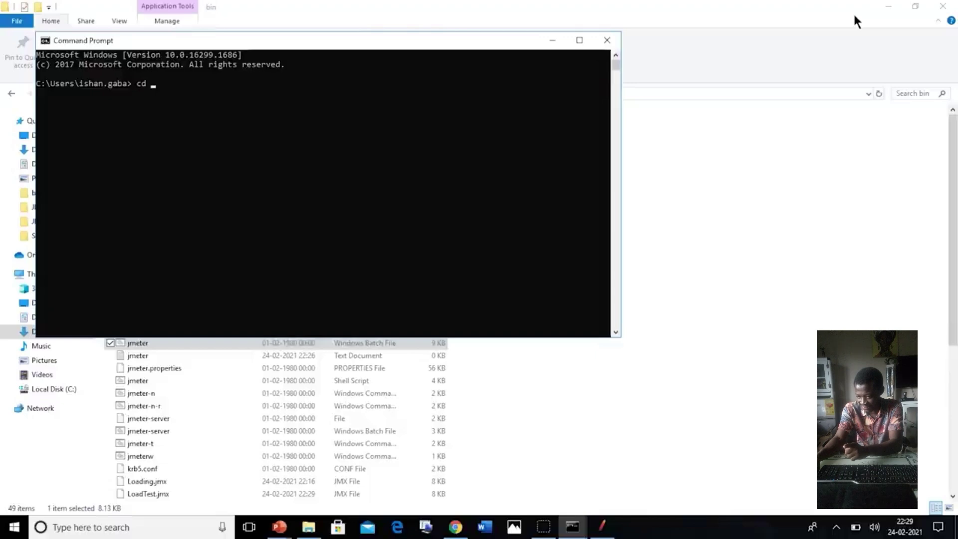
{"action": "key", "text": "ctrl+v"}
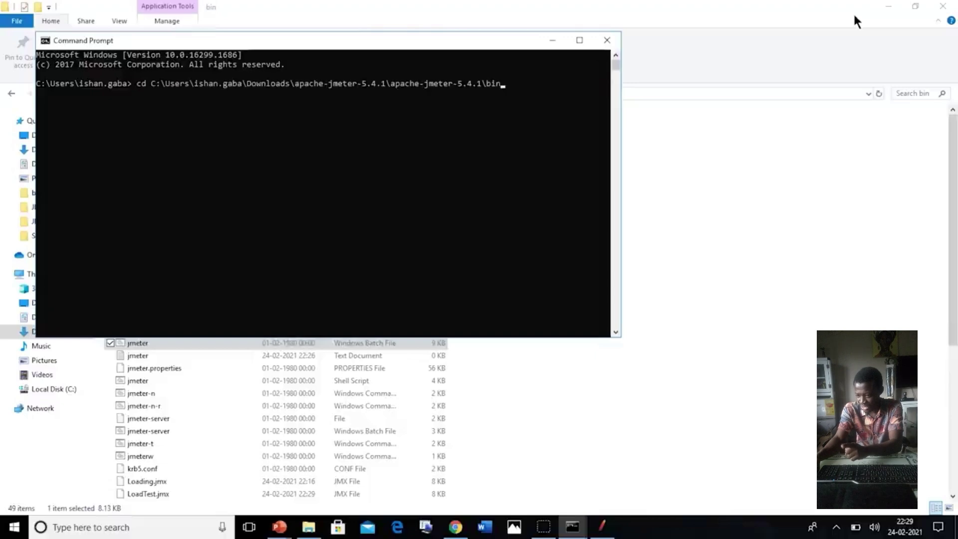
{"action": "key", "text": "Return"}
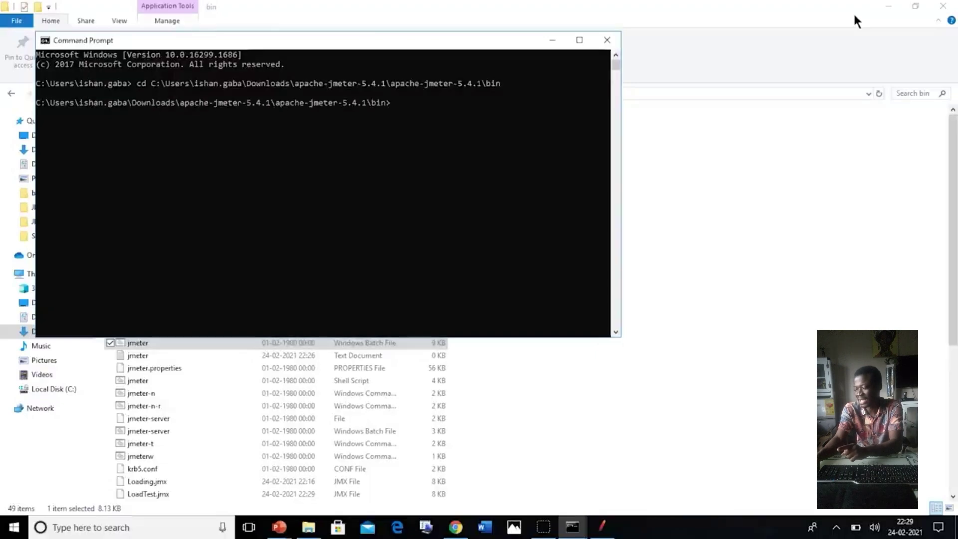
Write the non-GUI command jmeter -n -t -l at the prompt without running it
{"action": "type", "text": "jmet"}
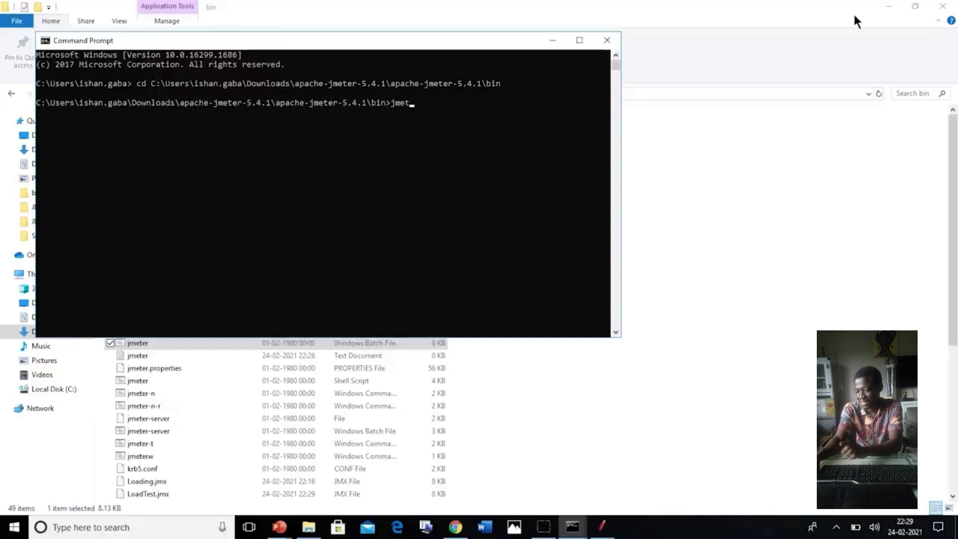
{"action": "type", "text": "er"}
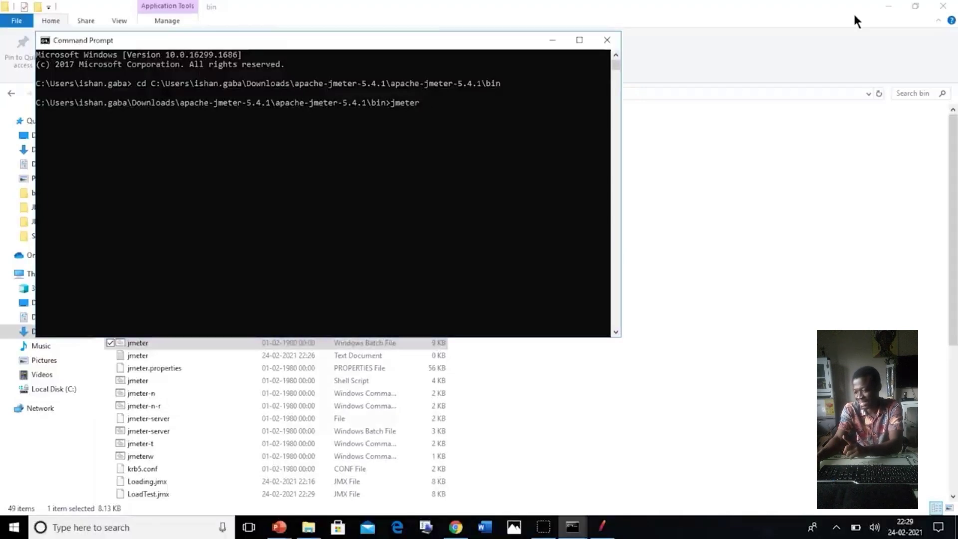
{"action": "type", "text": " -n -"}
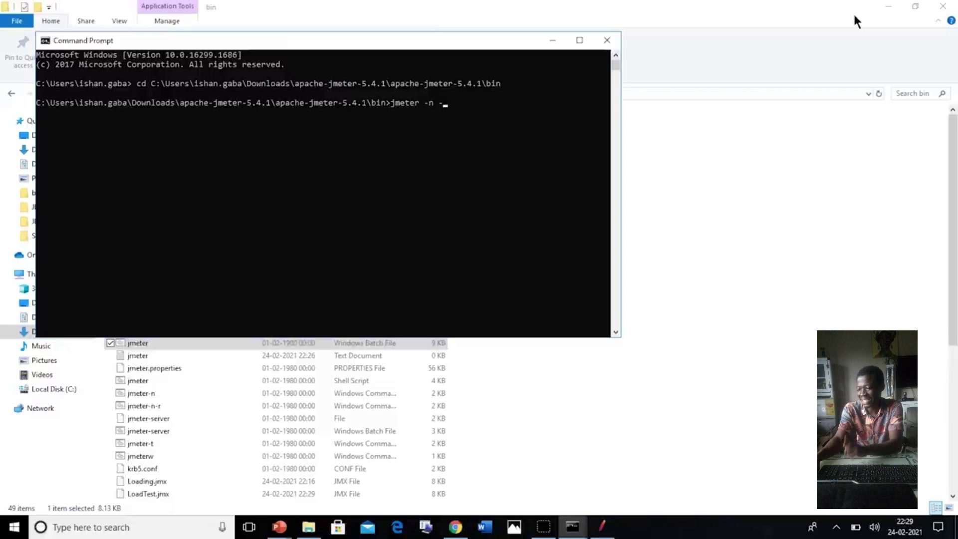
{"action": "type", "text": "t -l"}
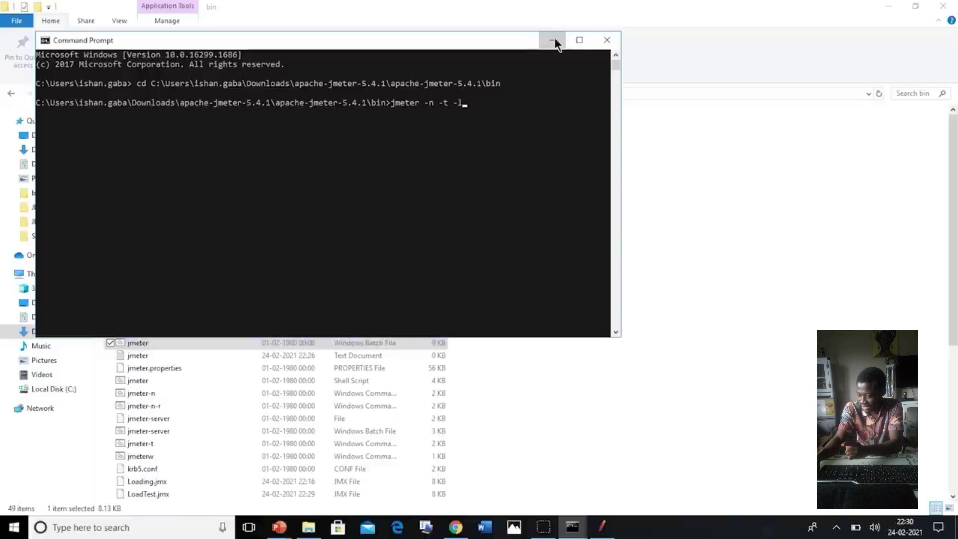
Copy the path of JMeter's backups folder and insert it after the -t option in the command
{"action": "left_click", "coordinate": [554, 41]}
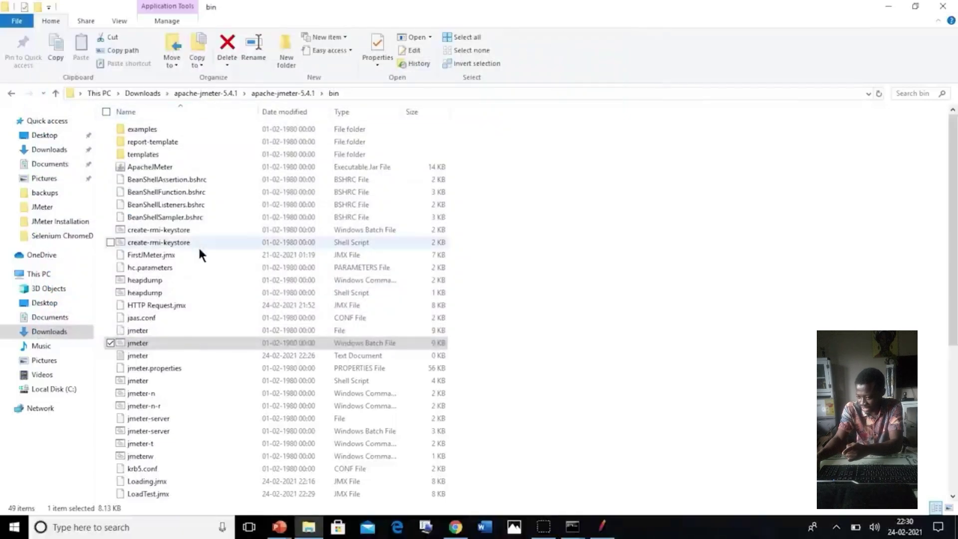
{"action": "left_click", "coordinate": [56, 94]}
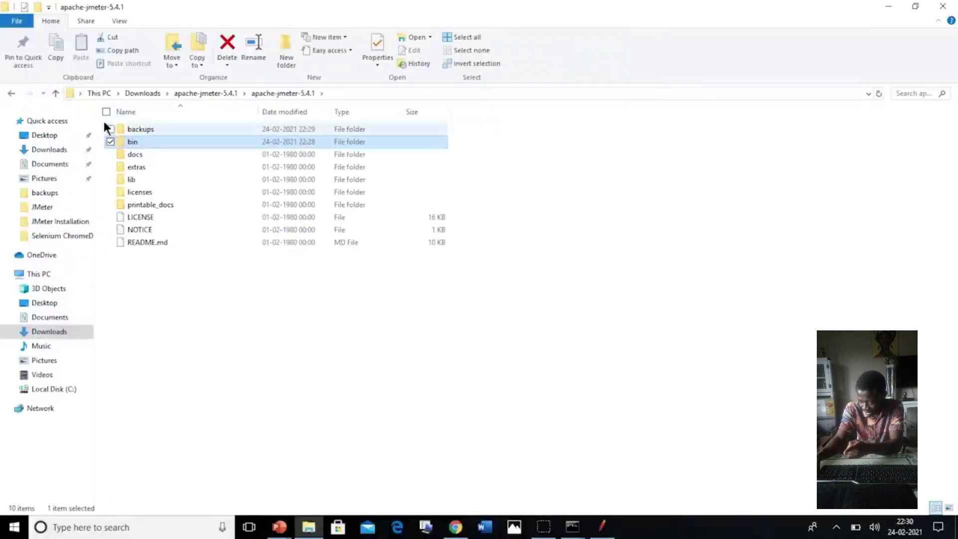
{"action": "double_click", "coordinate": [131, 129]}
{"action": "left_click", "coordinate": [186, 129]}
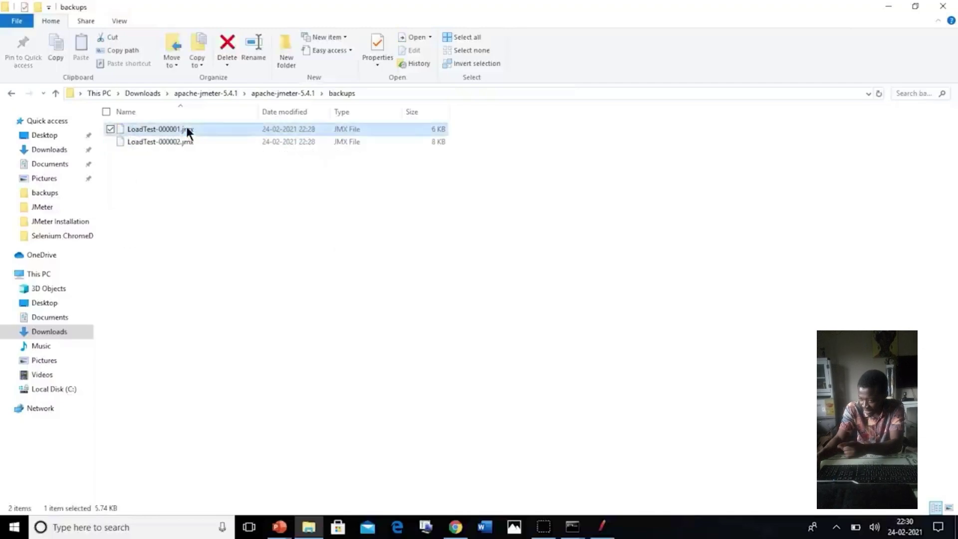
{"action": "left_click", "coordinate": [384, 94]}
{"action": "key", "text": "ctrl+c"}
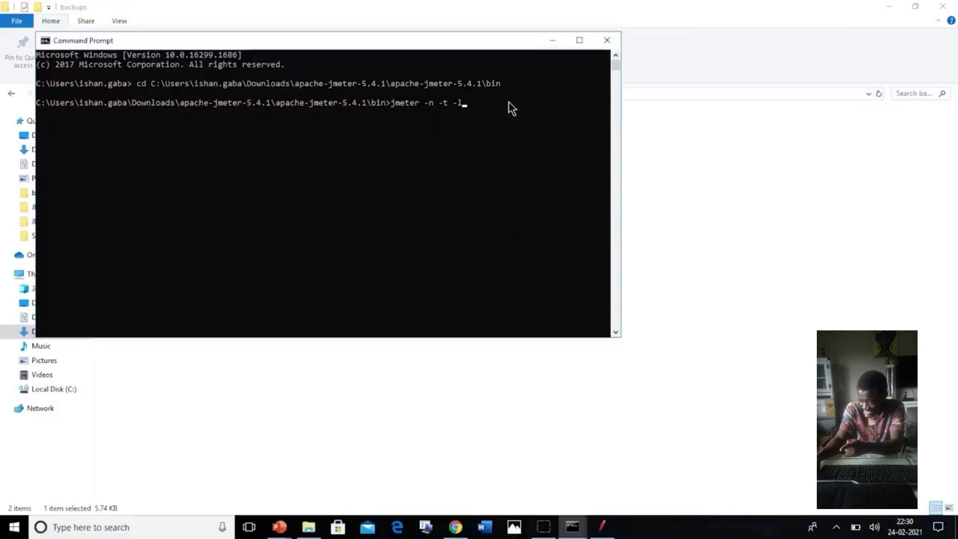
{"action": "key", "text": "Left"}
{"action": "key", "text": "Left"}
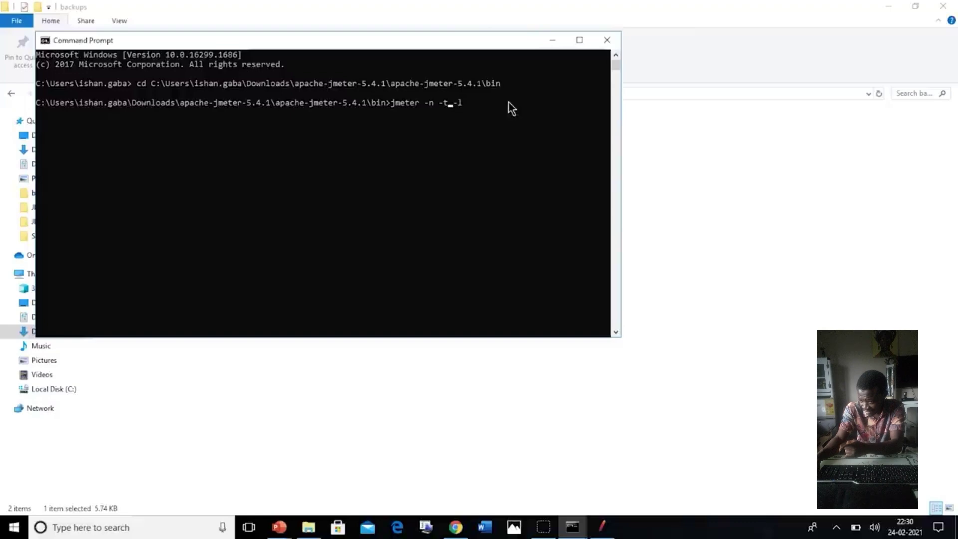
{"action": "key", "text": "ctrl+v"}
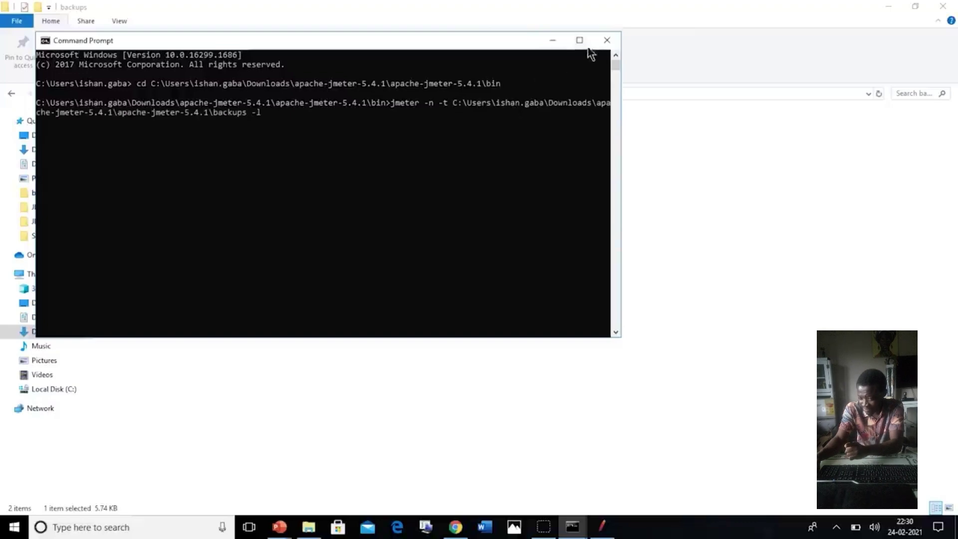
Copy the first backup's file name and extend the -t path with \LoadTest-000001.jmx
{"action": "left_click", "coordinate": [553, 40]}
{"action": "right_click", "coordinate": [270, 125]}
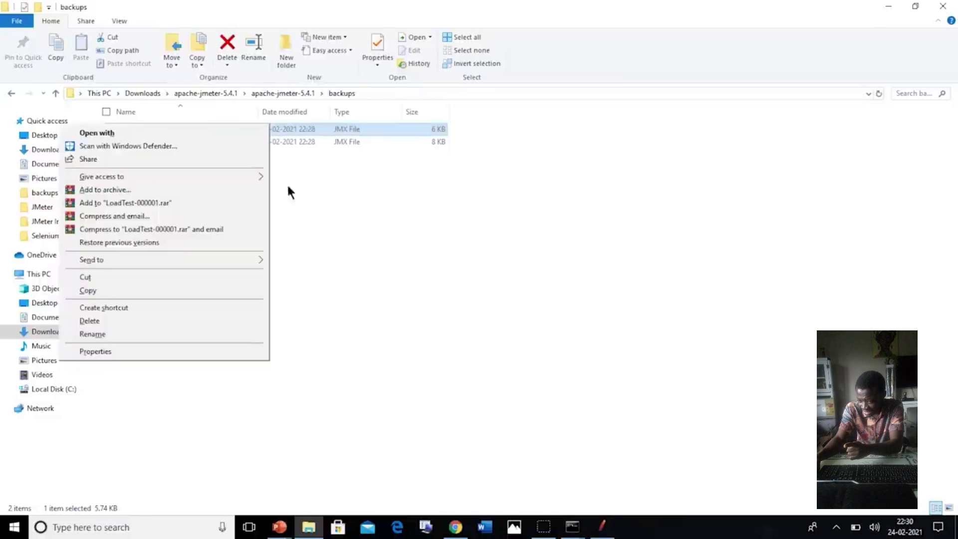
{"action": "left_click", "coordinate": [210, 334]}
{"action": "key", "text": "ctrl+c"}
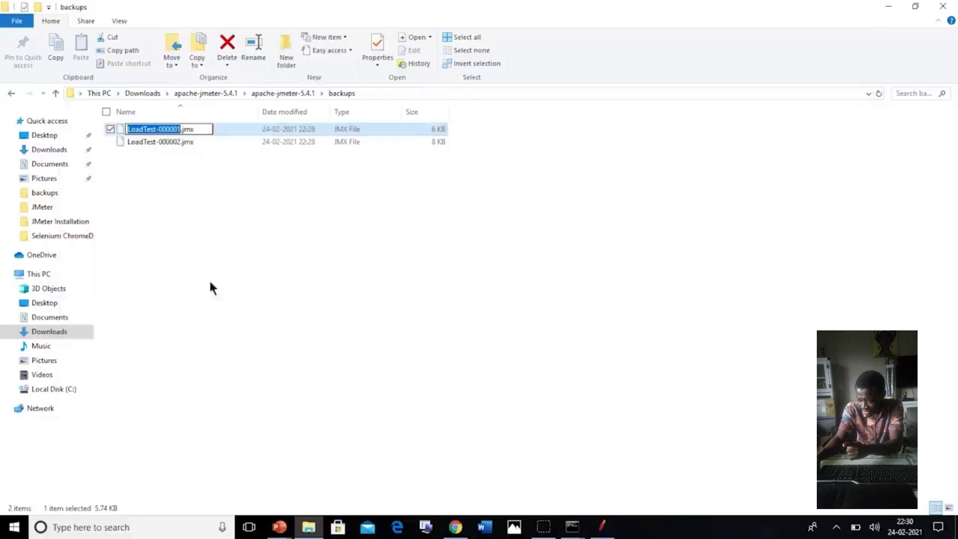
{"action": "left_click", "coordinate": [291, 170]}
{"action": "key", "text": "alt+Tab"}
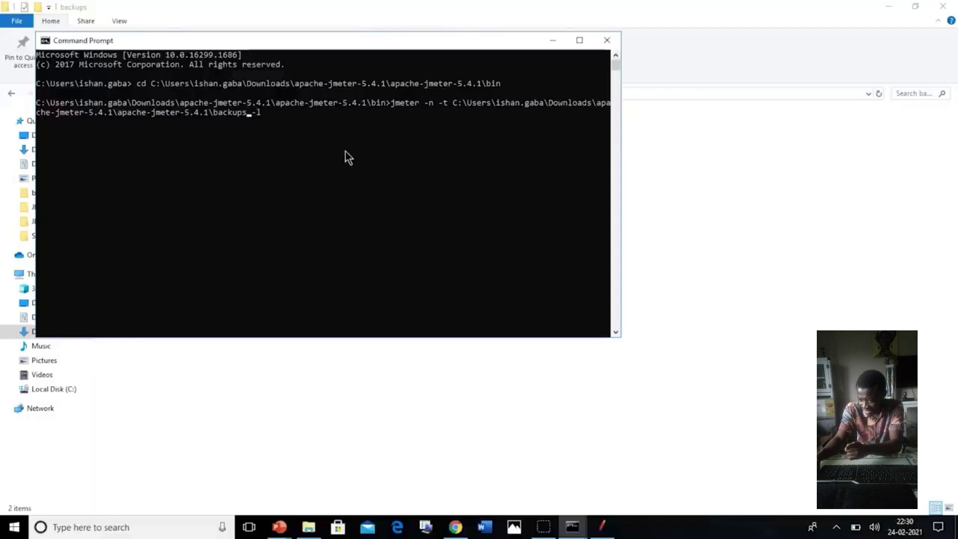
{"action": "key", "text": "Left"}
{"action": "key", "text": "Left"}
{"action": "key", "text": "Left"}
{"action": "type", "text": "\\"}
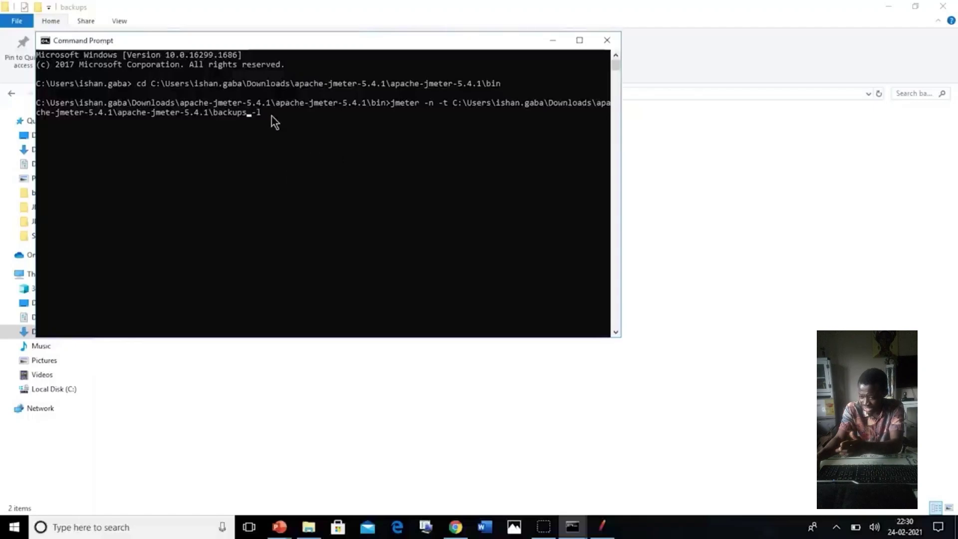
{"action": "key", "text": "ctrl+v"}
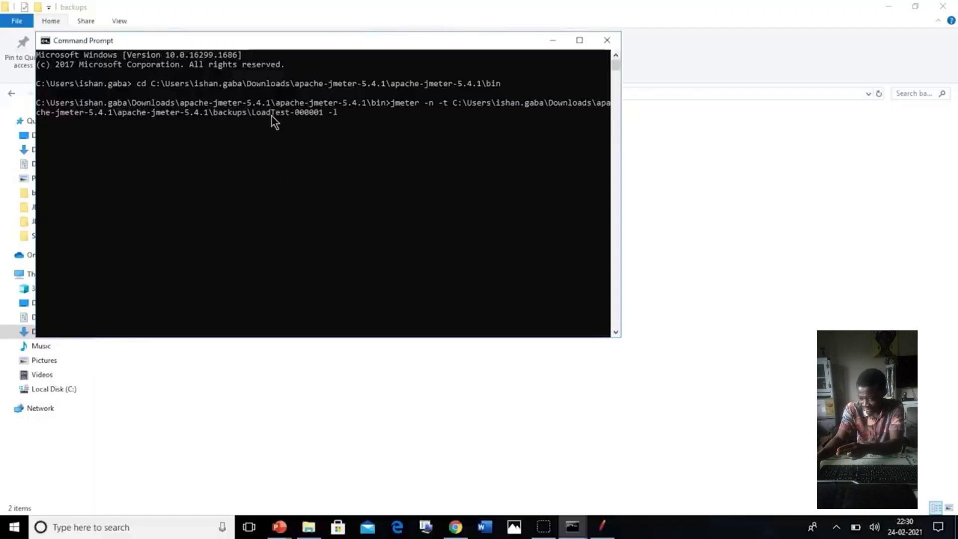
{"action": "type", "text": ".jmx"}
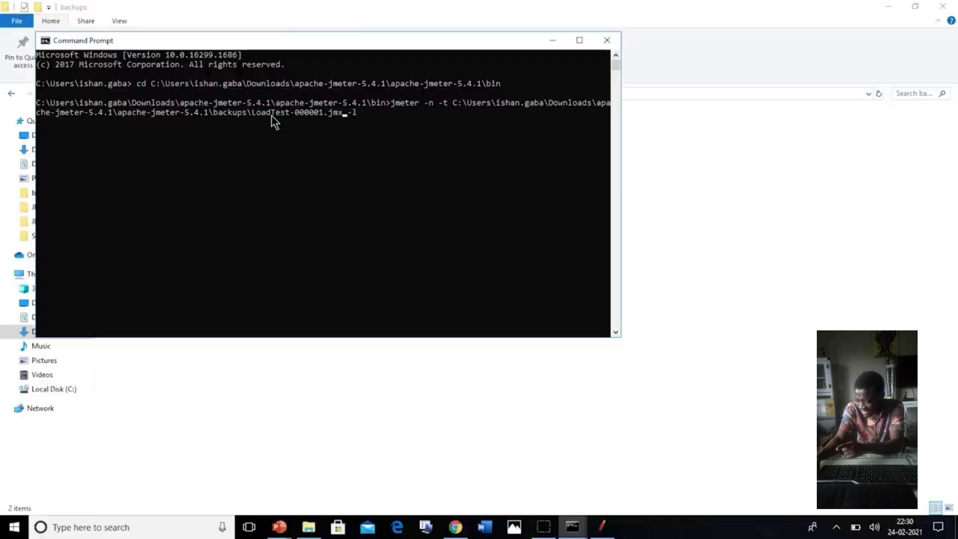
Delete the C: drive prefix from the -t path and return to the end of the command after -l
{"action": "key", "text": "Left"}
{"action": "key", "text": "Left"}
{"action": "key", "text": "Left"}
{"action": "key", "text": "Left"}
{"action": "key", "text": "Left"}
{"action": "key", "text": "Left"}
{"action": "key", "text": "Left"}
{"action": "key", "text": "Left"}
{"action": "key", "text": "Left"}
{"action": "key", "text": "Left"}
{"action": "key", "text": "Left"}
{"action": "key", "text": "Left"}
{"action": "key", "text": "Left"}
{"action": "key", "text": "Left"}
{"action": "key", "text": "Left"}
{"action": "key", "text": "Left"}
{"action": "key", "text": "Left"}
{"action": "key", "text": "Left"}
{"action": "key", "text": "Left"}
{"action": "key", "text": "Left"}
{"action": "key", "text": "Left"}
{"action": "key", "text": "Left"}
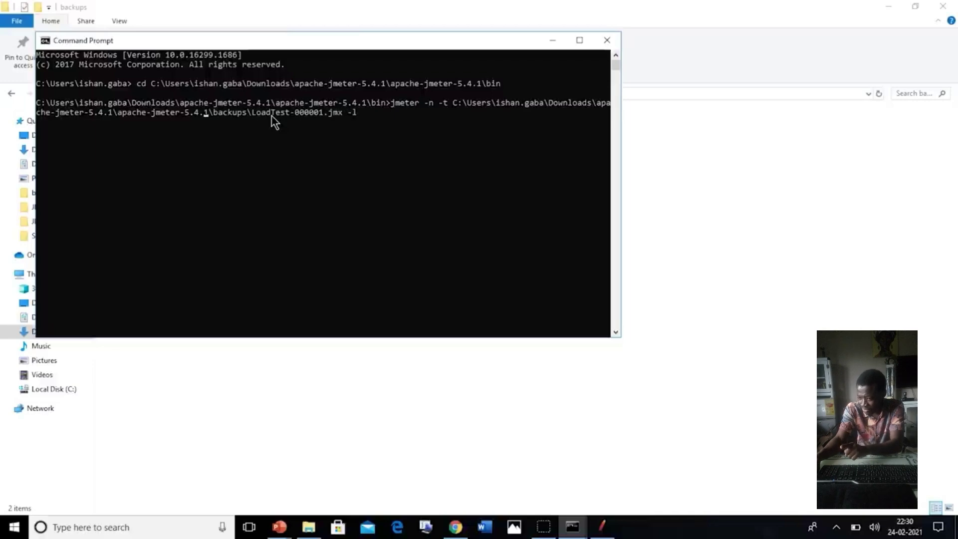
{"action": "key", "text": "Left"}
{"action": "key", "text": "Left"}
{"action": "key", "text": "Left"}
{"action": "key", "text": "Left"}
{"action": "key", "text": "Left"}
{"action": "key", "text": "Left"}
{"action": "key", "text": "Left"}
{"action": "key", "text": "Left"}
{"action": "key", "text": "Left"}
{"action": "key", "text": "Left"}
{"action": "key", "text": "Left"}
{"action": "key", "text": "Left"}
{"action": "key", "text": "Left"}
{"action": "key", "text": "Left"}
{"action": "key", "text": "Left"}
{"action": "key", "text": "Left"}
{"action": "key", "text": "Left"}
{"action": "key", "text": "Left"}
{"action": "key", "text": "Left"}
{"action": "key", "text": "Left"}
{"action": "key", "text": "Left"}
{"action": "key", "text": "Left"}
{"action": "key", "text": "Delete"}
{"action": "key", "text": "BackSpace"}
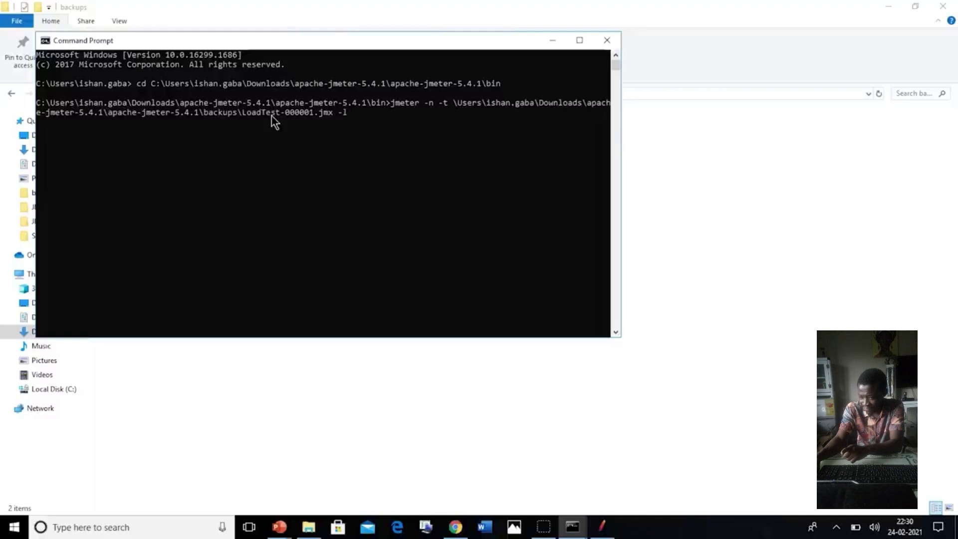
{"action": "key", "text": "Right"}
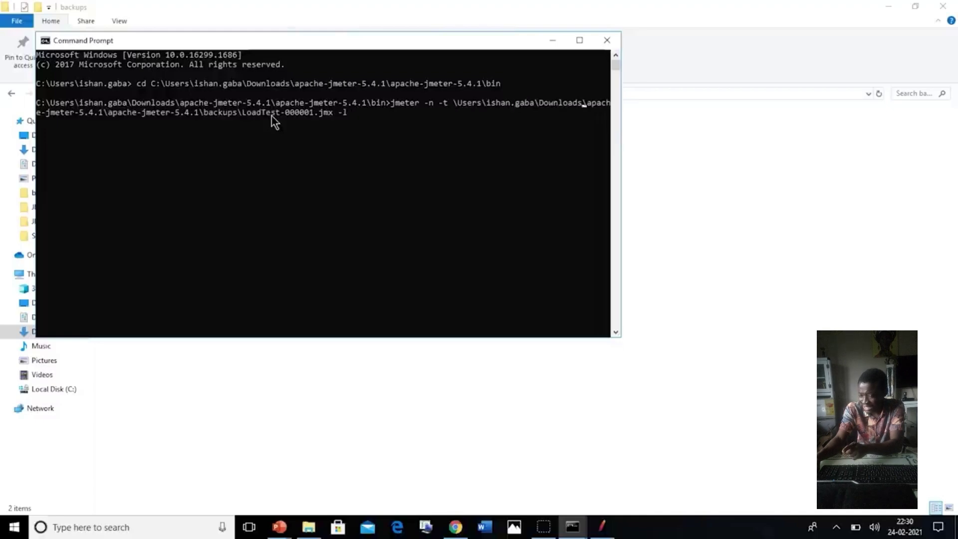
{"action": "key", "text": "Right"}
{"action": "key", "text": "Right"}
{"action": "key", "text": "Right"}
{"action": "key", "text": "Right"}
{"action": "key", "text": "Right"}
{"action": "key", "text": "Right"}
{"action": "key", "text": "Right"}
{"action": "key", "text": "Right"}
{"action": "key", "text": "Right"}
{"action": "key", "text": "Right"}
{"action": "key", "text": "Right"}
{"action": "key", "text": "Right"}
{"action": "key", "text": "Right"}
{"action": "key", "text": "Right"}
{"action": "key", "text": "Right"}
{"action": "key", "text": "Right"}
{"action": "key", "text": "Right"}
{"action": "key", "text": "Right"}
{"action": "key", "text": "Right"}
{"action": "key", "text": "Right"}
{"action": "key", "text": "Right"}
{"action": "key", "text": "Right"}
{"action": "key", "text": "Right"}
{"action": "key", "text": "Right"}
{"action": "key", "text": "Right"}
{"action": "key", "text": "Right"}
{"action": "key", "text": "Right"}
{"action": "key", "text": "Right"}
{"action": "key", "text": "Right"}
{"action": "key", "text": "Right"}
{"action": "key", "text": "Right"}
{"action": "key", "text": "Right"}
{"action": "key", "text": "Right"}
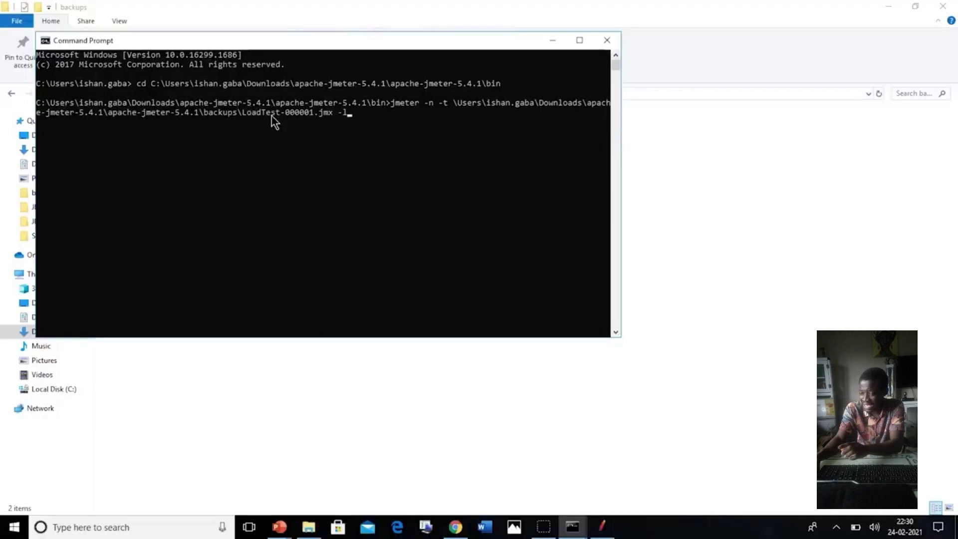
Switch to File Explorer and create a Microsoft Excel worksheet named Loading.csv in the backups folder
{"action": "left_click", "coordinate": [552, 42]}
{"action": "right_click", "coordinate": [284, 218]}
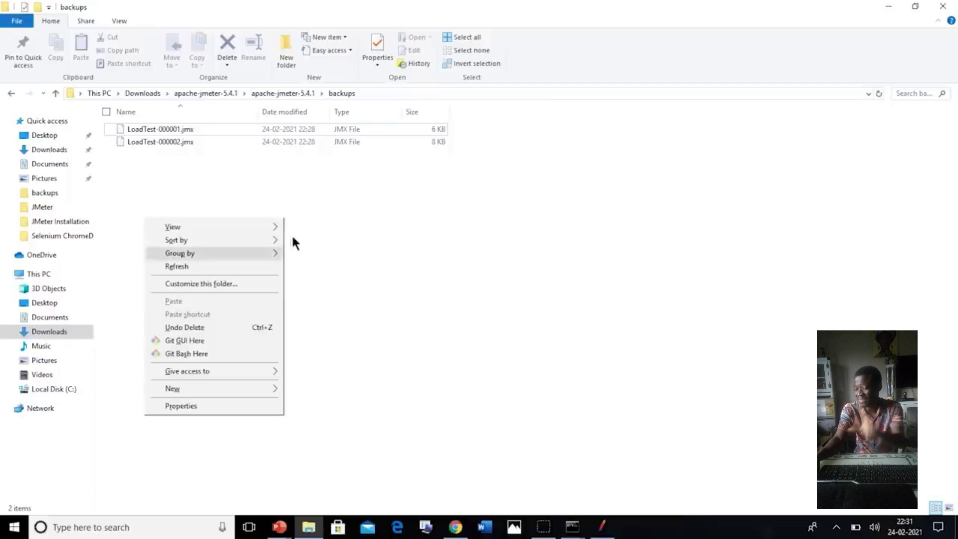
{"action": "mouse_move", "coordinate": [228, 387]}
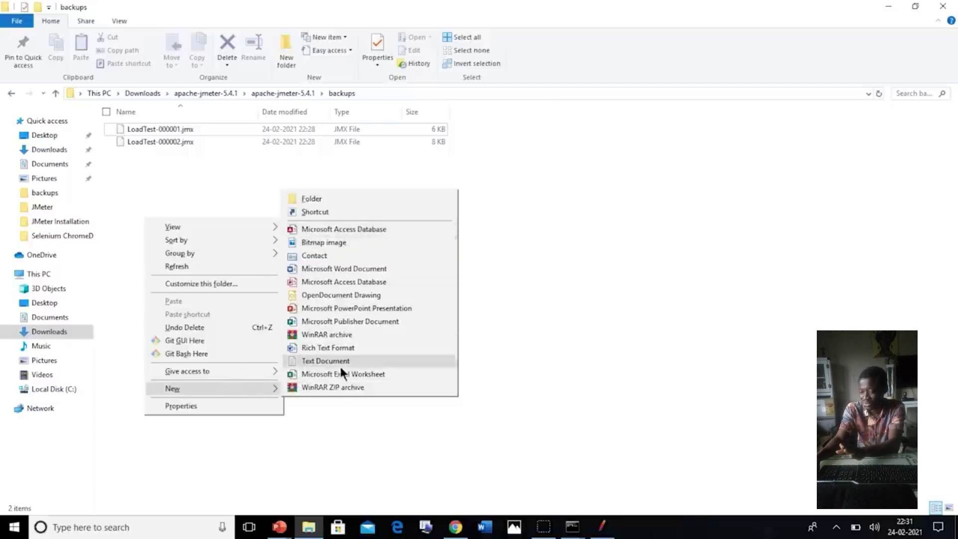
{"action": "left_click", "coordinate": [343, 374]}
{"action": "type", "text": "Loa"}
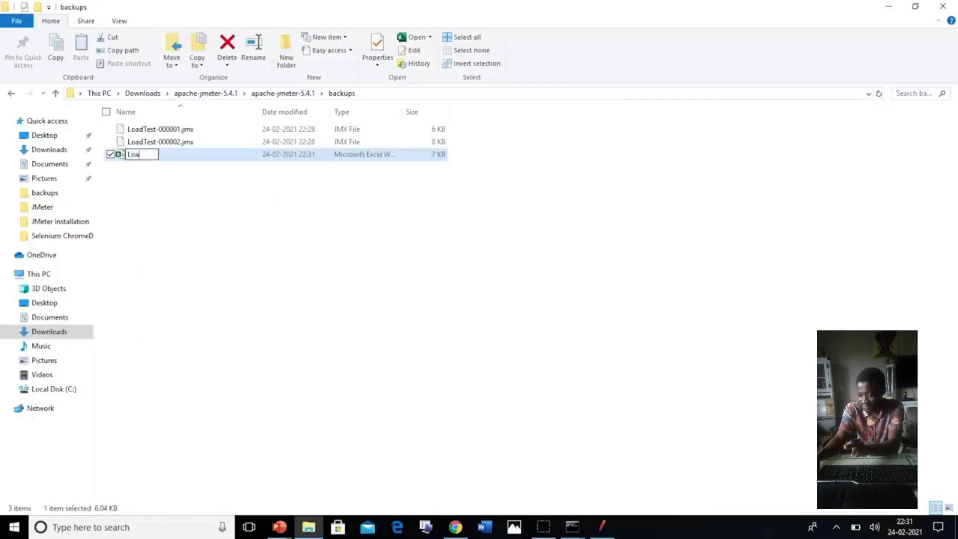
{"action": "type", "text": "ding.cs"}
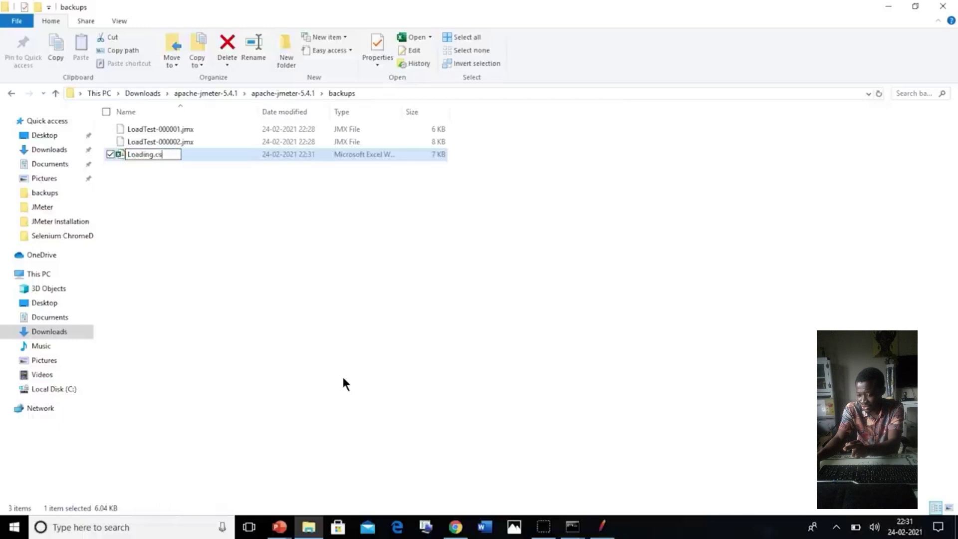
{"action": "type", "text": "v"}
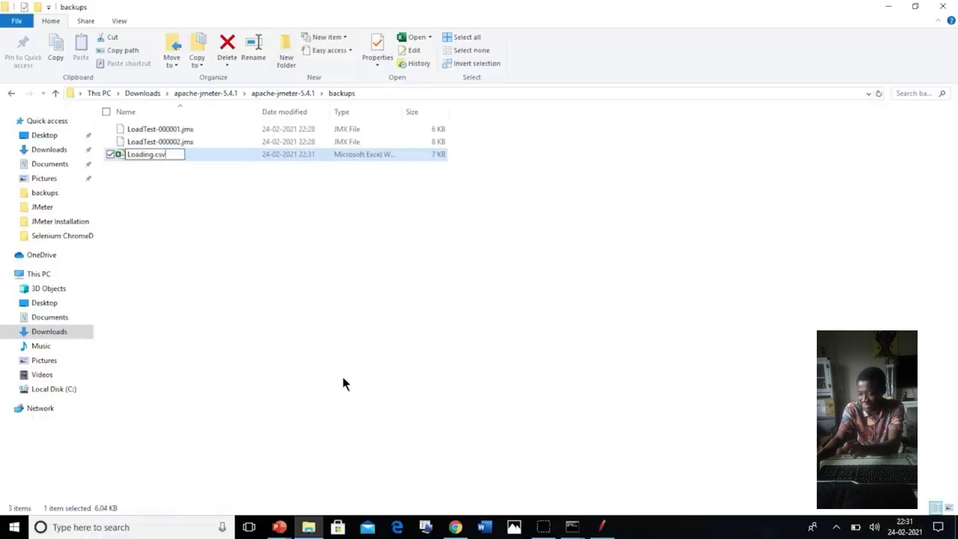
{"action": "key", "text": "Return"}
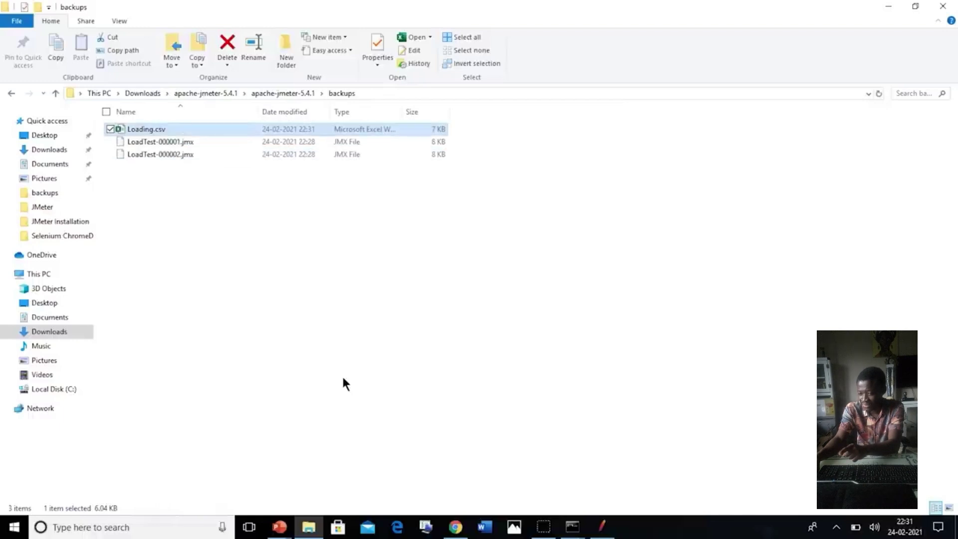
Copy the backups folder's path, insert it after -l in the Command Prompt command, and extend it with \Loading.csv
{"action": "left_click", "coordinate": [443, 93]}
{"action": "key", "text": "ctrl+c"}
{"action": "key", "text": "alt+Tab"}
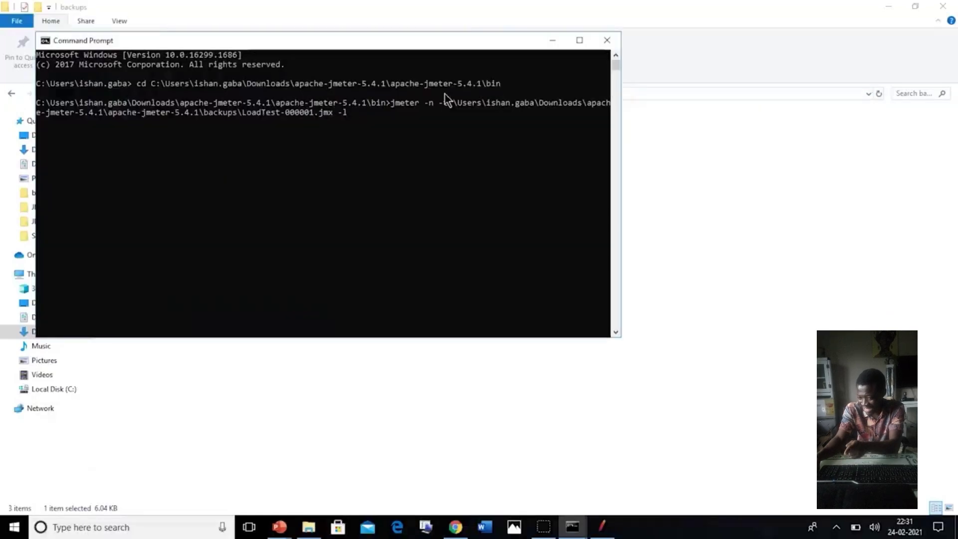
{"action": "key", "text": "ctrl+v"}
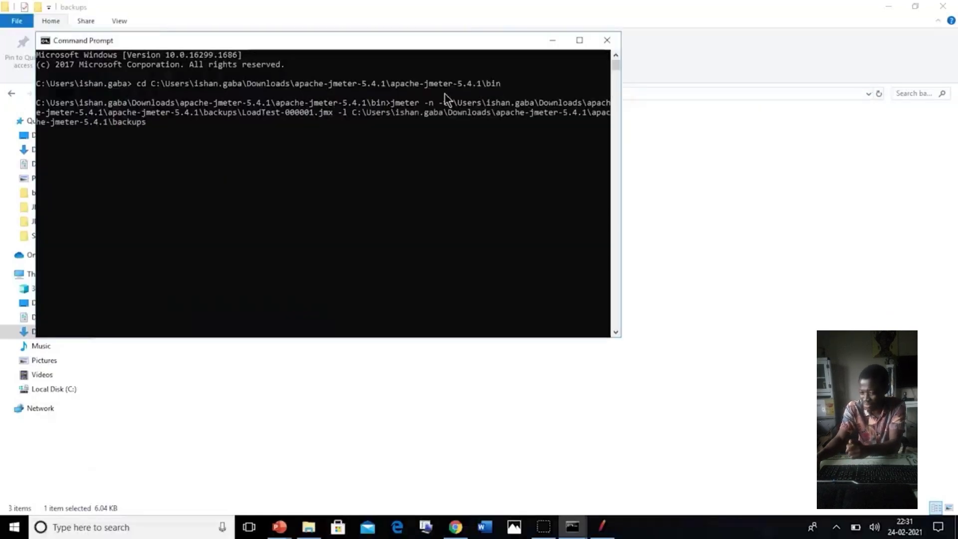
{"action": "type", "text": "Loading"}
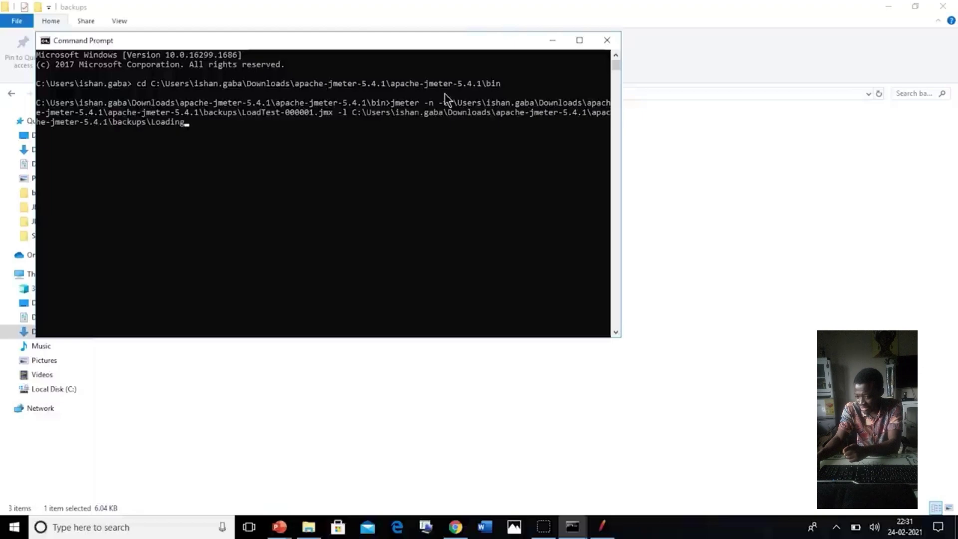
{"action": "type", "text": ".csv"}
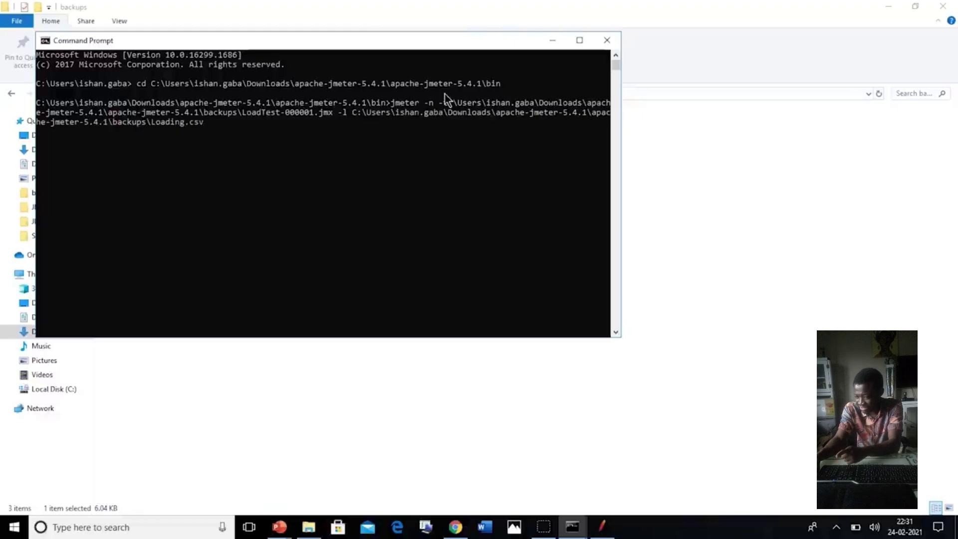
Delete the C: drive prefix from the -l results path in the command
{"action": "key", "text": "Left"}
{"action": "key", "text": "Left"}
{"action": "key", "text": "Left"}
{"action": "key", "text": "Left"}
{"action": "key", "text": "Left"}
{"action": "key", "text": "Left"}
{"action": "key", "text": "Left"}
{"action": "key", "text": "Left"}
{"action": "key", "text": "Left"}
{"action": "key", "text": "Left"}
{"action": "key", "text": "Left"}
{"action": "key", "text": "Left"}
{"action": "key", "text": "Left"}
{"action": "key", "text": "Left"}
{"action": "key", "text": "Left"}
{"action": "key", "text": "Left"}
{"action": "key", "text": "Left"}
{"action": "key", "text": "Left"}
{"action": "key", "text": "Left"}
{"action": "key", "text": "Left"}
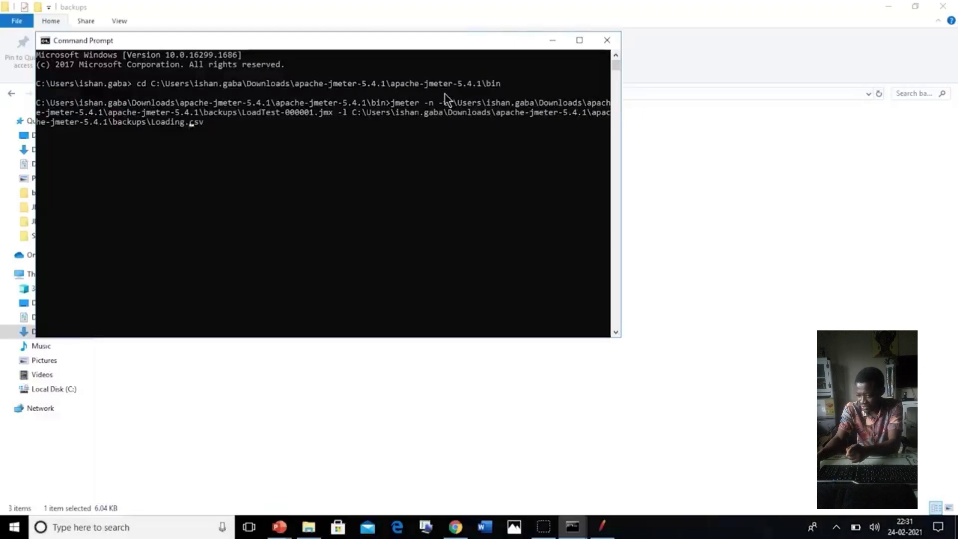
{"action": "key", "text": "Left"}
{"action": "key", "text": "Left"}
{"action": "key", "text": "Left"}
{"action": "key", "text": "Left"}
{"action": "key", "text": "Left"}
{"action": "key", "text": "Left"}
{"action": "key", "text": "Left"}
{"action": "key", "text": "Left"}
{"action": "key", "text": "Left"}
{"action": "key", "text": "Left"}
{"action": "key", "text": "Left"}
{"action": "key", "text": "Left"}
{"action": "key", "text": "Left"}
{"action": "key", "text": "Left"}
{"action": "key", "text": "Left"}
{"action": "key", "text": "Left"}
{"action": "key", "text": "Left"}
{"action": "key", "text": "Left"}
{"action": "key", "text": "Left"}
{"action": "key", "text": "Left"}
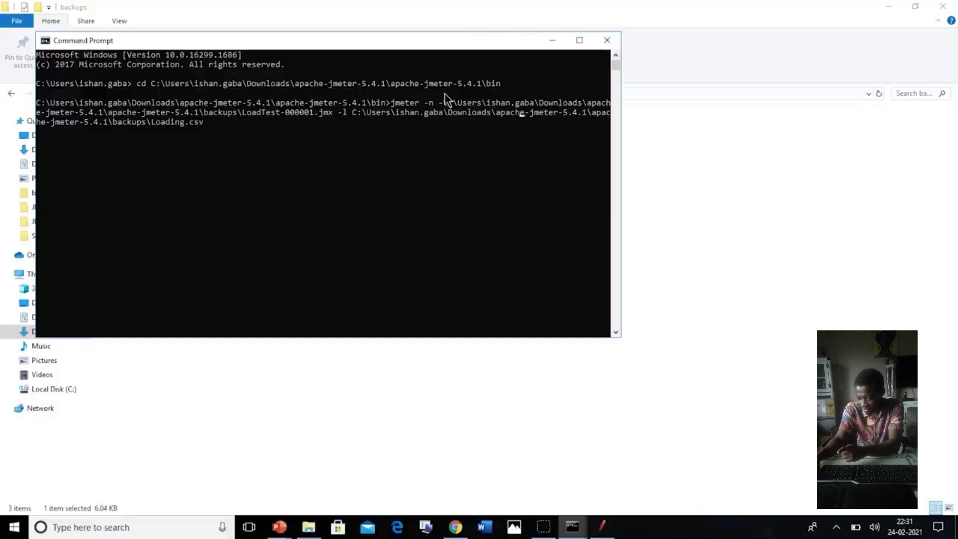
{"action": "key", "text": "Left"}
{"action": "key", "text": "Left"}
{"action": "key", "text": "Left"}
{"action": "key", "text": "Left"}
{"action": "key", "text": "Left"}
{"action": "key", "text": "Left"}
{"action": "key", "text": "Left"}
{"action": "key", "text": "Left"}
{"action": "key", "text": "Left"}
{"action": "key", "text": "Left"}
{"action": "key", "text": "Left"}
{"action": "key", "text": "Left"}
{"action": "key", "text": "Left"}
{"action": "key", "text": "Left"}
{"action": "key", "text": "Left"}
{"action": "key", "text": "Left"}
{"action": "key", "text": "Left"}
{"action": "key", "text": "Left"}
{"action": "key", "text": "Left"}
{"action": "key", "text": "Left"}
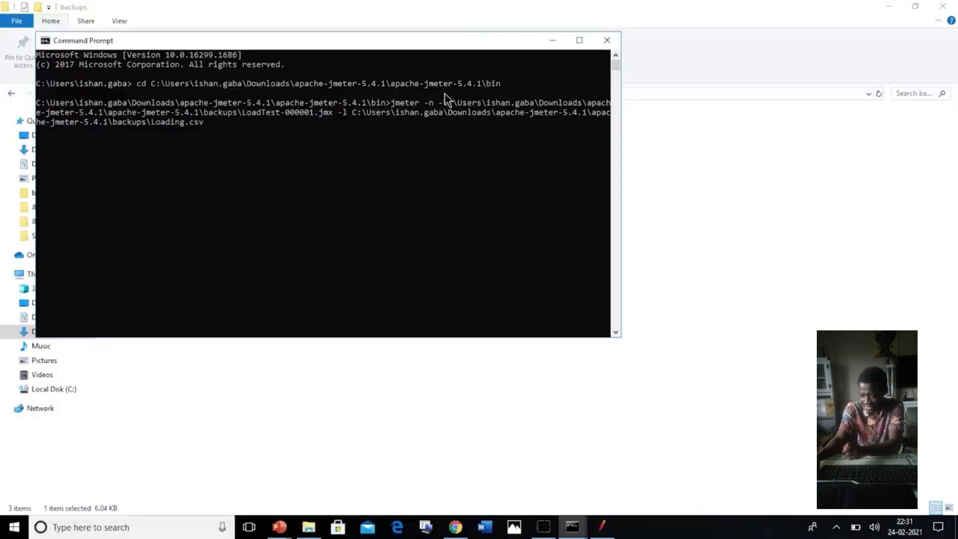
{"action": "key", "text": "Right"}
{"action": "key", "text": "Right"}
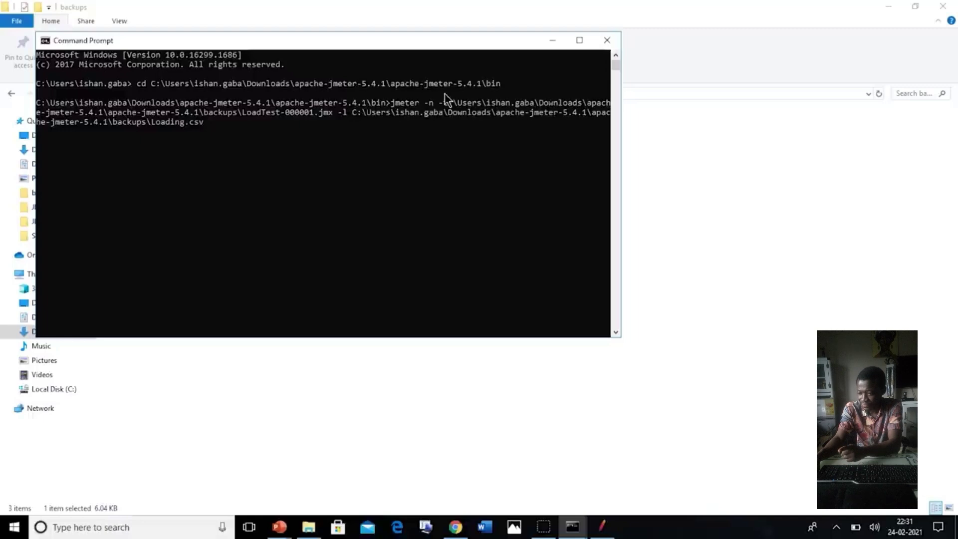
{"action": "key", "text": "Delete"}
{"action": "key", "text": "Delete"}
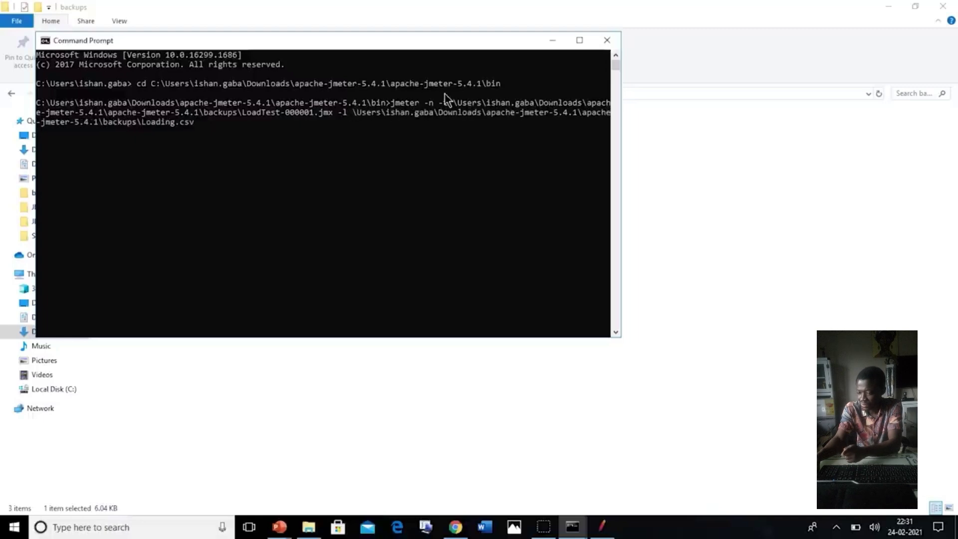
Return to the end of the command after Loading.csv and run the non-GUI JMeter test
{"action": "key", "text": "Right"}
{"action": "key", "text": "Right"}
{"action": "key", "text": "Right"}
{"action": "key", "text": "Right"}
{"action": "key", "text": "Right"}
{"action": "key", "text": "Right"}
{"action": "key", "text": "Right"}
{"action": "key", "text": "Right"}
{"action": "key", "text": "Right"}
{"action": "key", "text": "Right"}
{"action": "key", "text": "Right"}
{"action": "key", "text": "Right"}
{"action": "key", "text": "Right"}
{"action": "key", "text": "Right"}
{"action": "key", "text": "Right"}
{"action": "key", "text": "Right"}
{"action": "key", "text": "Right"}
{"action": "key", "text": "Right"}
{"action": "key", "text": "Right"}
{"action": "key", "text": "Right"}
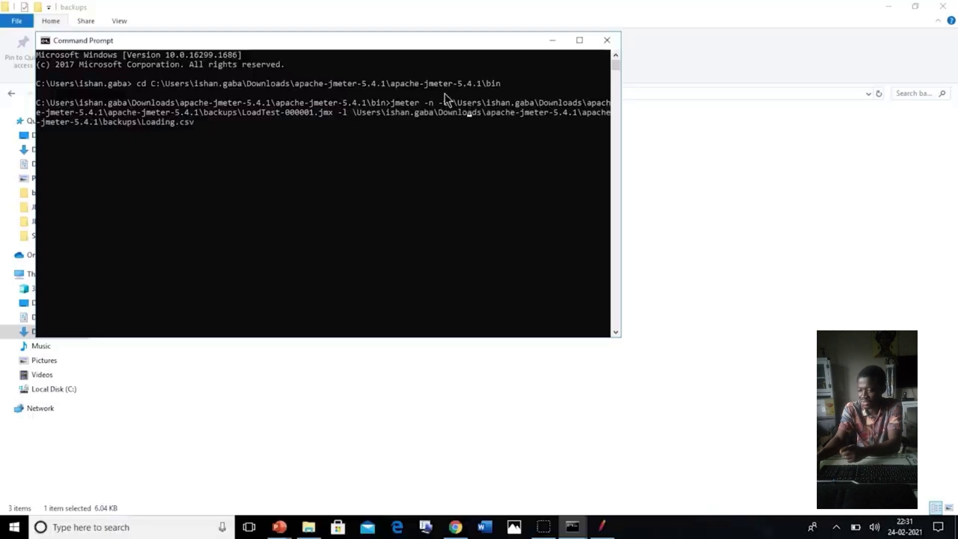
{"action": "key", "text": "Right"}
{"action": "key", "text": "Right"}
{"action": "key", "text": "Right"}
{"action": "key", "text": "Right"}
{"action": "key", "text": "Right"}
{"action": "key", "text": "Right"}
{"action": "key", "text": "Right"}
{"action": "key", "text": "Right"}
{"action": "key", "text": "Right"}
{"action": "key", "text": "Right"}
{"action": "key", "text": "Right"}
{"action": "key", "text": "Right"}
{"action": "key", "text": "Right"}
{"action": "key", "text": "Right"}
{"action": "key", "text": "Right"}
{"action": "key", "text": "Right"}
{"action": "key", "text": "Right"}
{"action": "key", "text": "Right"}
{"action": "key", "text": "Right"}
{"action": "key", "text": "Right"}
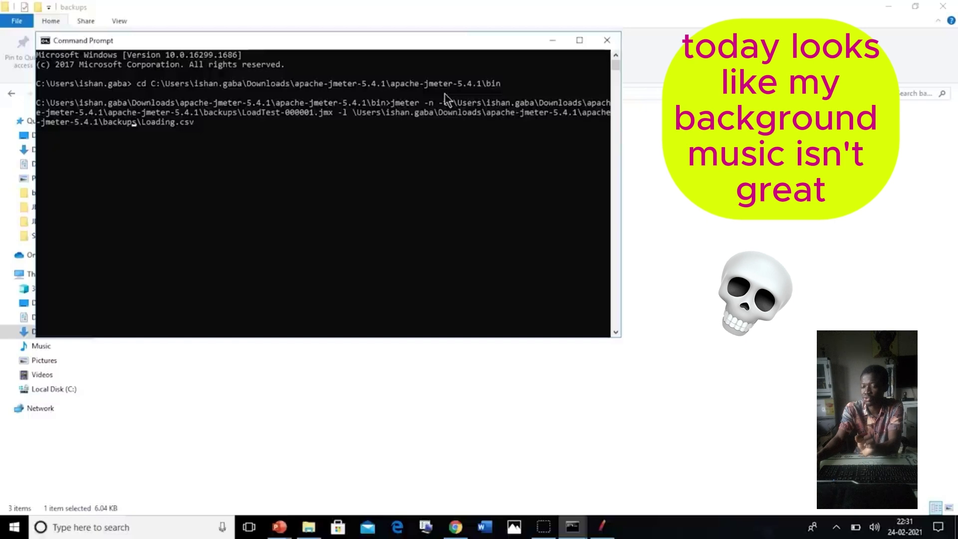
{"action": "key", "text": "Right"}
{"action": "key", "text": "Right"}
{"action": "key", "text": "Right"}
{"action": "key", "text": "Right"}
{"action": "key", "text": "Right"}
{"action": "key", "text": "Right"}
{"action": "key", "text": "Right"}
{"action": "key", "text": "Right"}
{"action": "key", "text": "Right"}
{"action": "key", "text": "Right"}
{"action": "key", "text": "Right"}
{"action": "key", "text": "Right"}
{"action": "key", "text": "Right"}
{"action": "key", "text": "Return"}
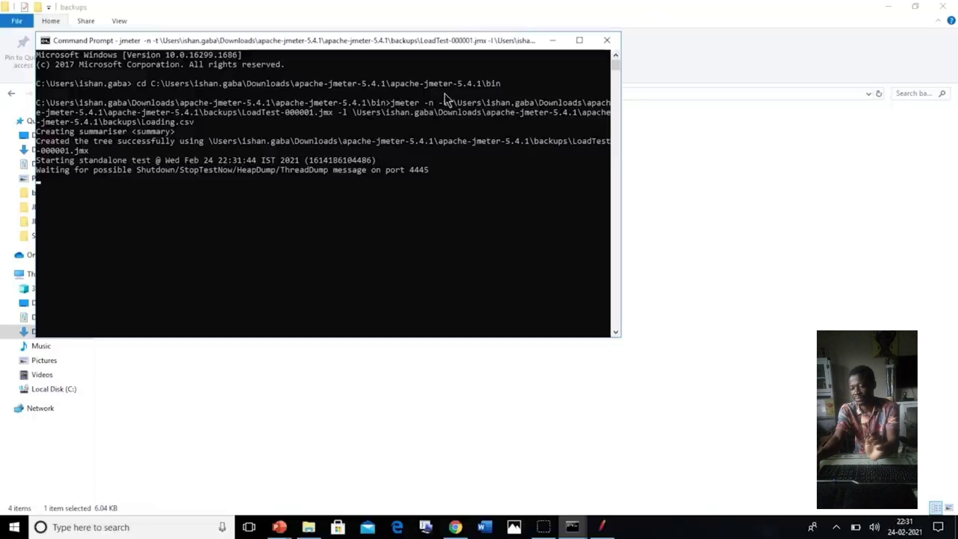
Examine the JMeter run output, from the tree creation message through the summary line to the end of the run
{"action": "left_click_drag", "start_coordinate": [36, 142], "coordinate": [183, 145]}
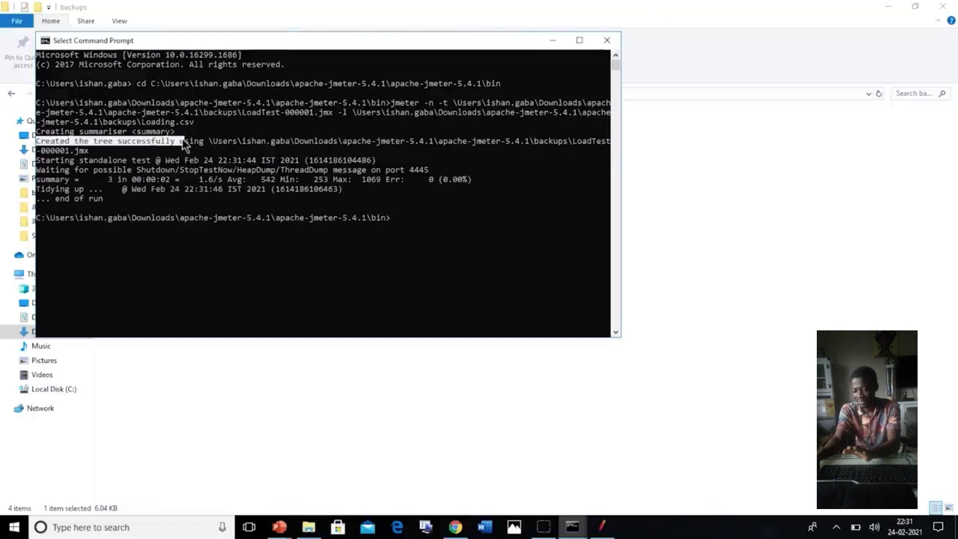
{"action": "left_click", "coordinate": [167, 180]}
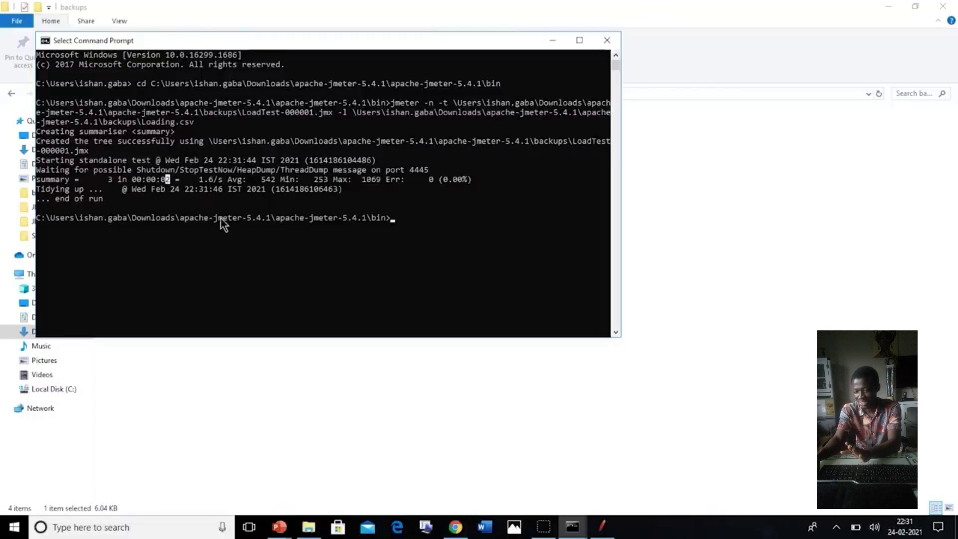
{"action": "left_click_drag", "start_coordinate": [101, 198], "coordinate": [84, 199]}
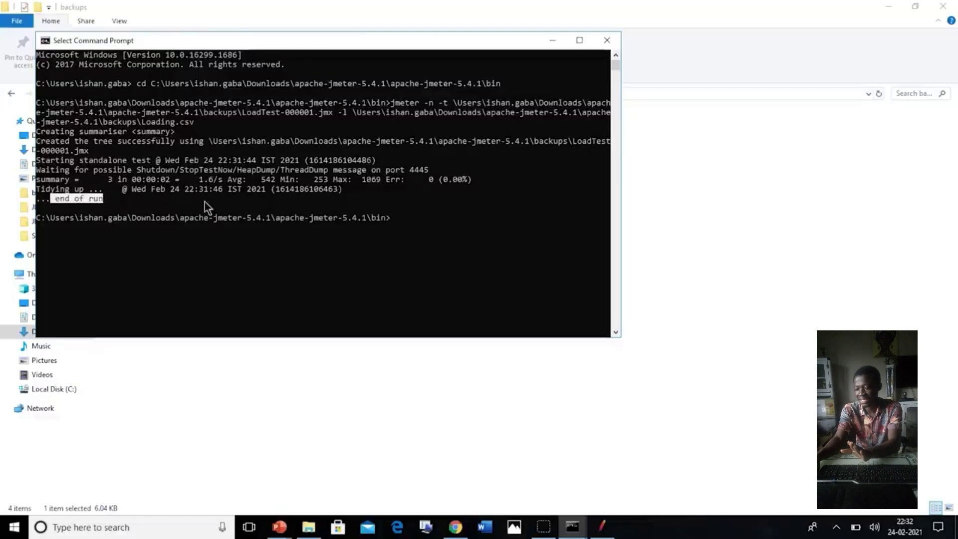
{"action": "left_click", "coordinate": [406, 218]}
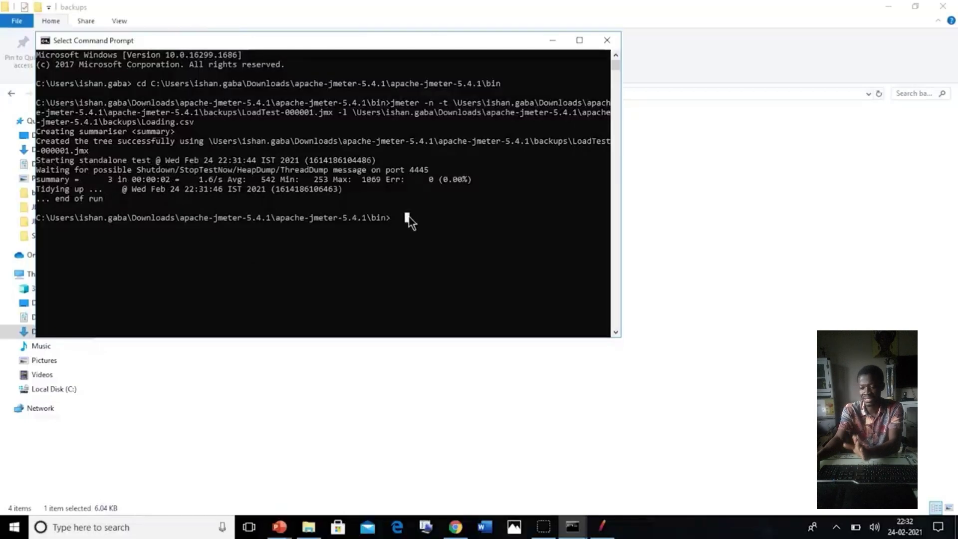
Switch to the backups folder, view the manually created Loading.csv worksheet in Excel, and minimize it
{"action": "left_click", "coordinate": [553, 40]}
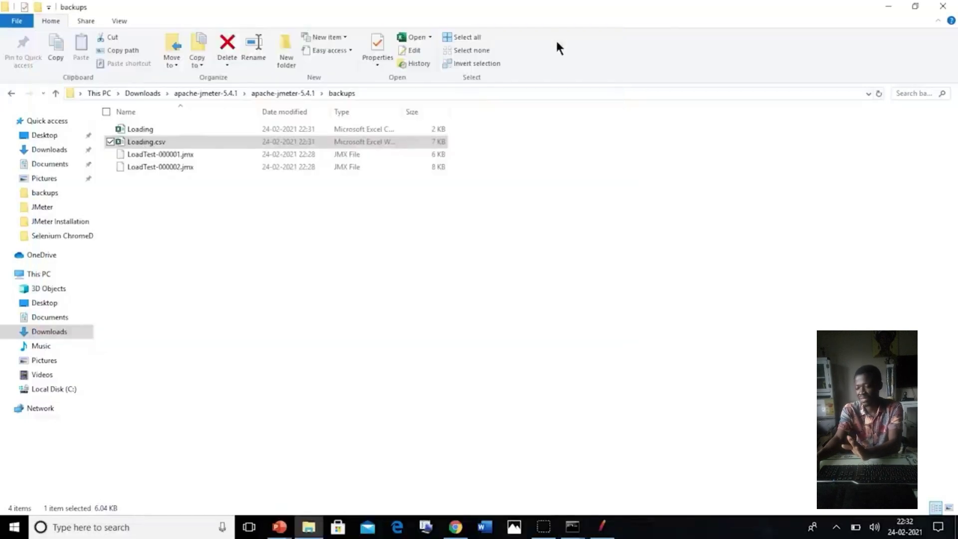
{"action": "double_click", "coordinate": [395, 140]}
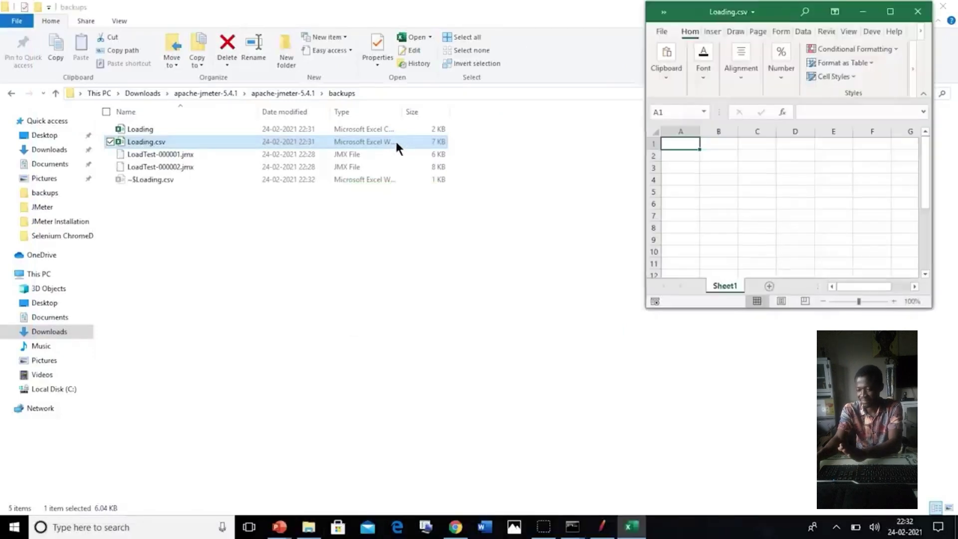
{"action": "left_click", "coordinate": [891, 12]}
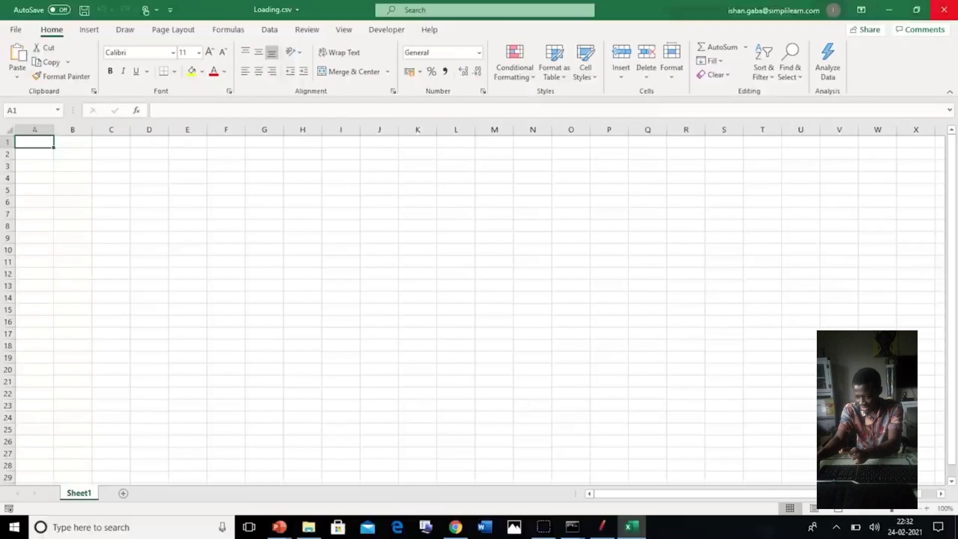
{"action": "left_click", "coordinate": [896, 11]}
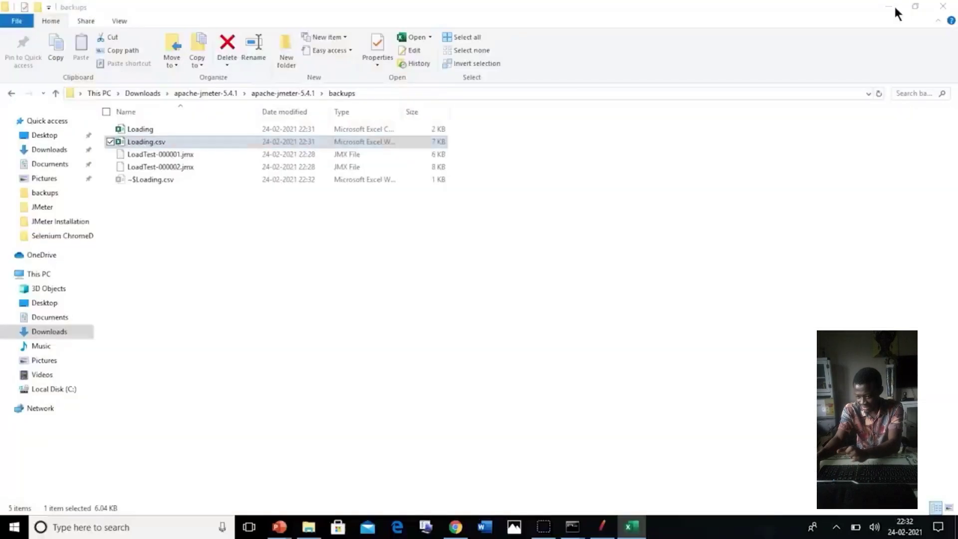
Open the generated Loading CSV results file from the backups folder in Excel and examine its table of logged requests
{"action": "left_click", "coordinate": [386, 132]}
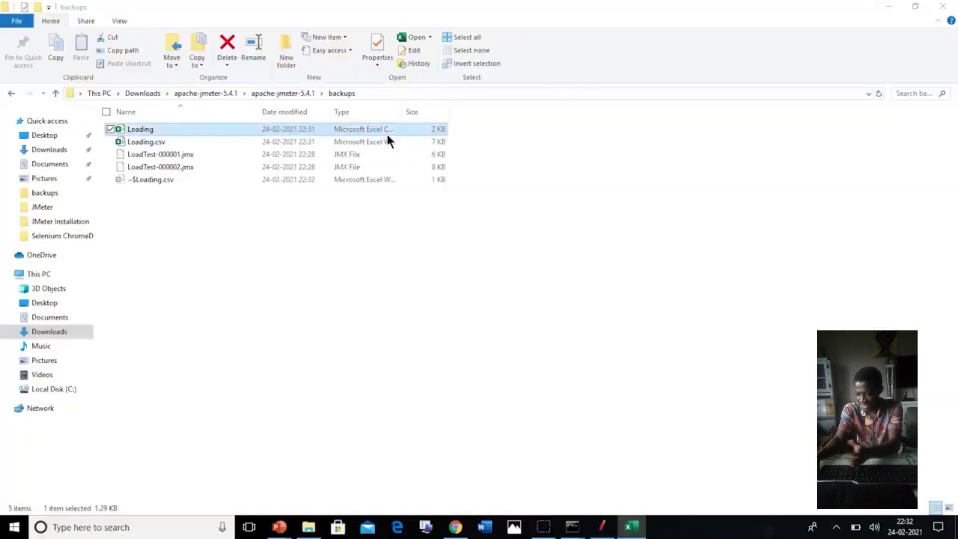
{"action": "double_click", "coordinate": [436, 131]}
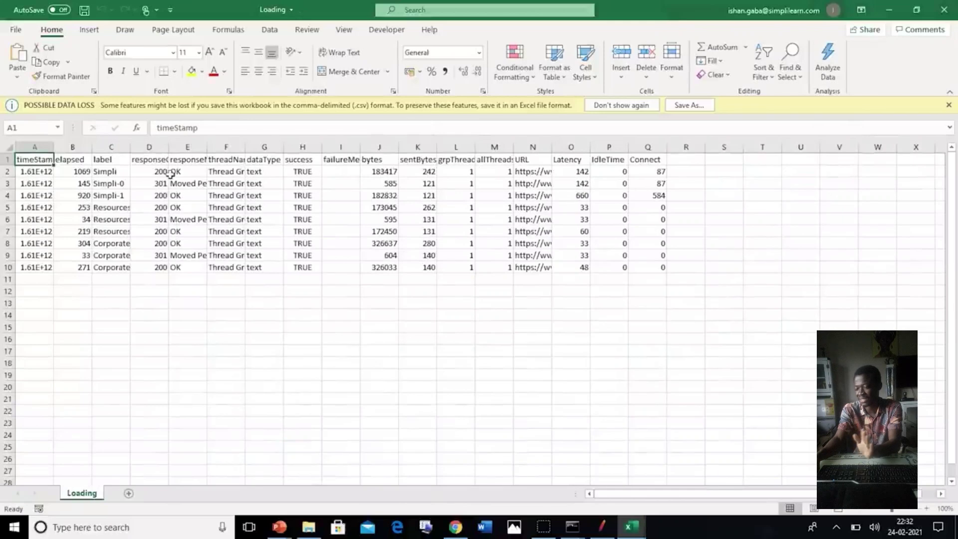
{"action": "left_click_drag", "start_coordinate": [40, 161], "coordinate": [678, 285]}
{"action": "left_click", "coordinate": [521, 280]}
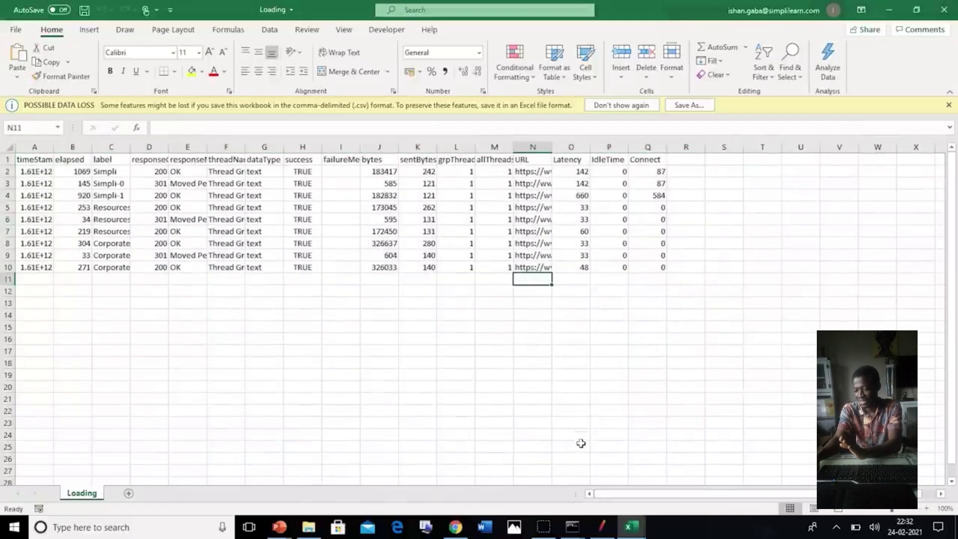